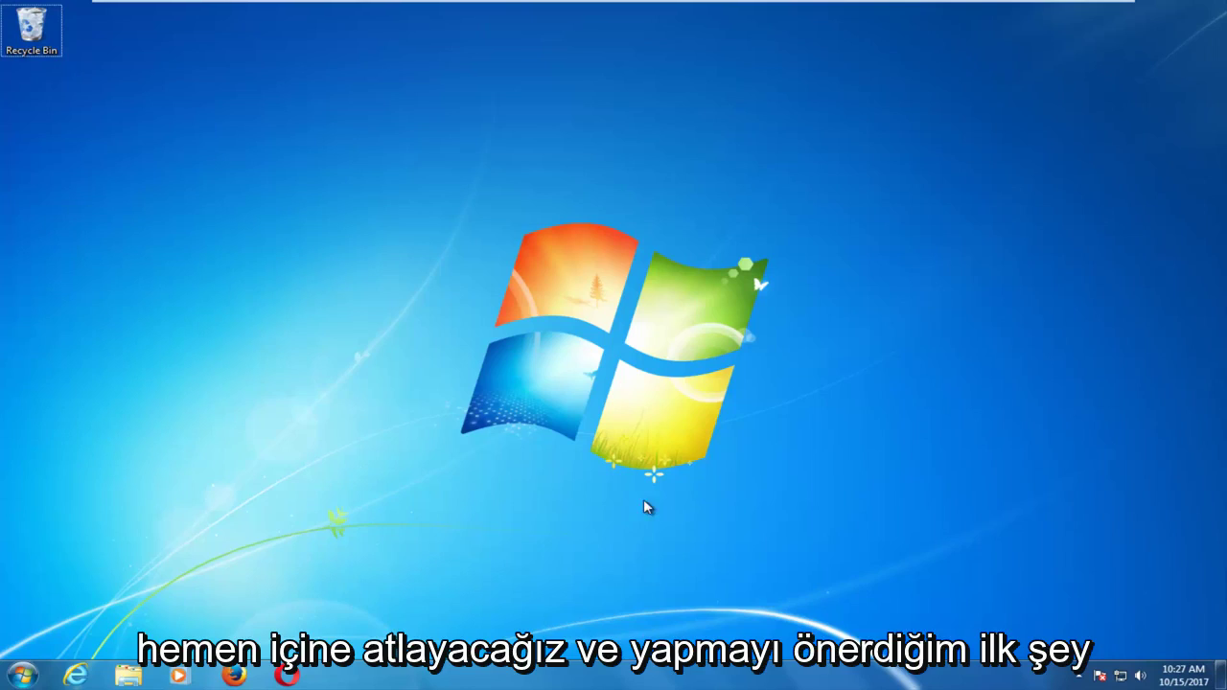
# - Search the Start menu for 'device manager' and launch Device Manager
pyautogui.click(5, 678)
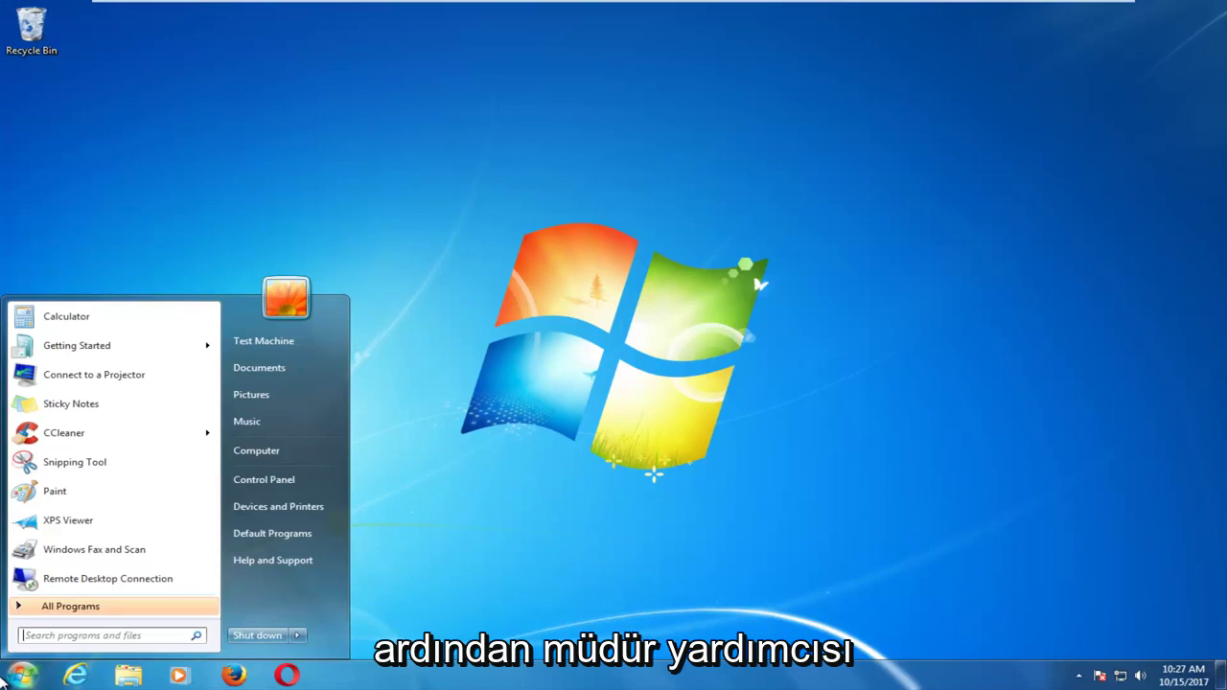
pyautogui.write('device manag')
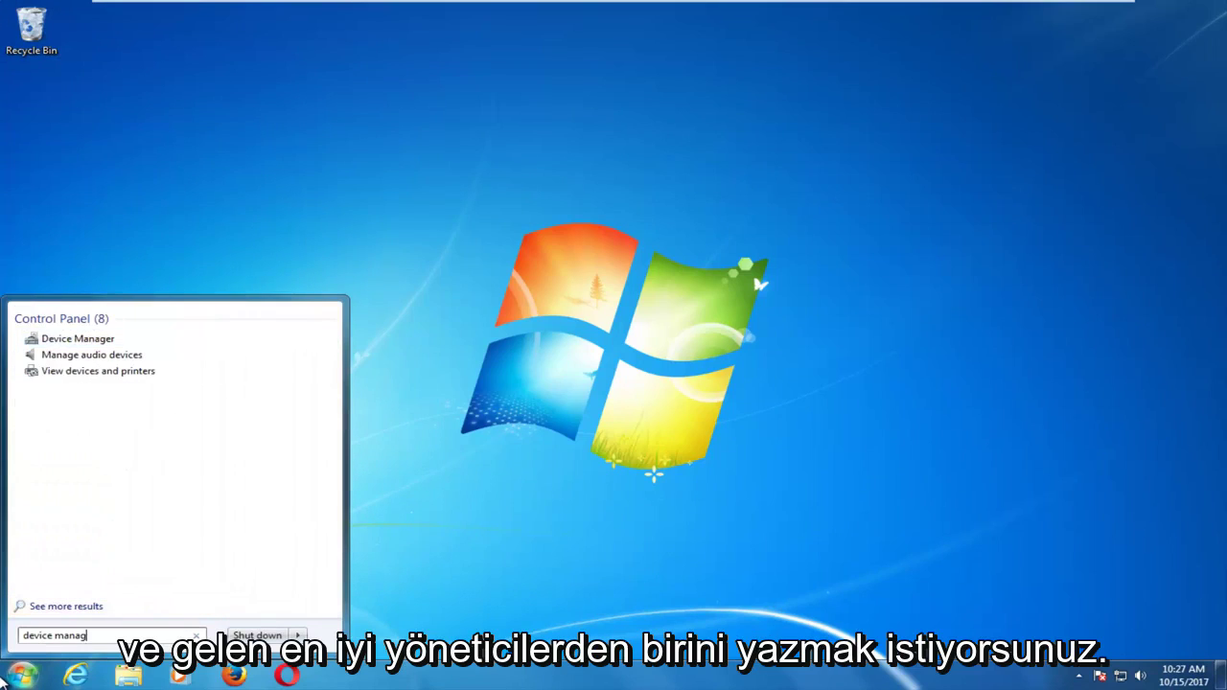
pyautogui.write('er')
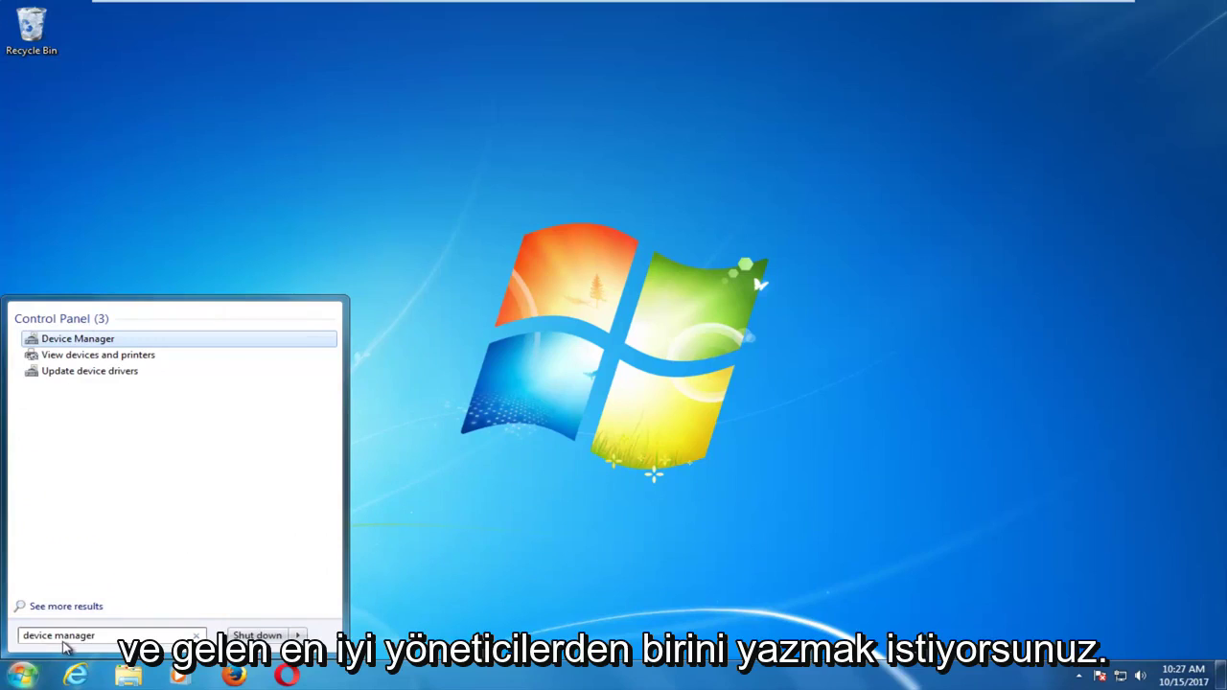
pyautogui.click(80, 341)
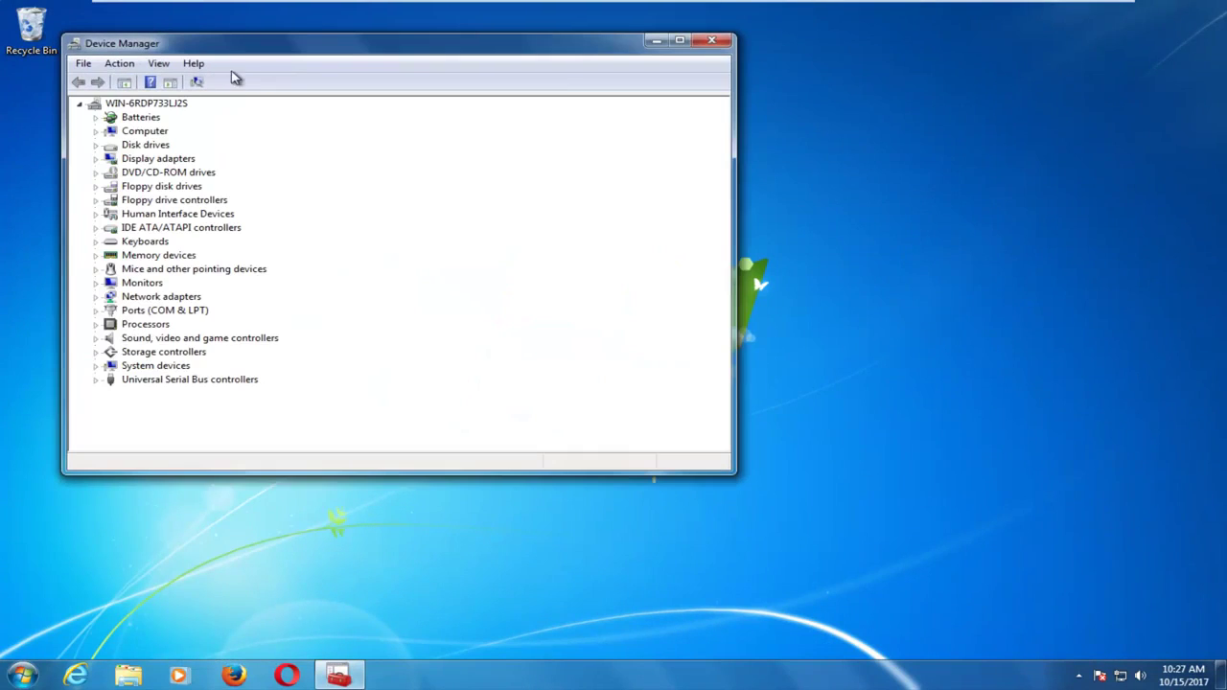
# - Enlarge the Device Manager window and expand Keyboards to select Standard PS/2 Keyboard
pyautogui.moveTo(234, 51); pyautogui.dragTo(371, 58)
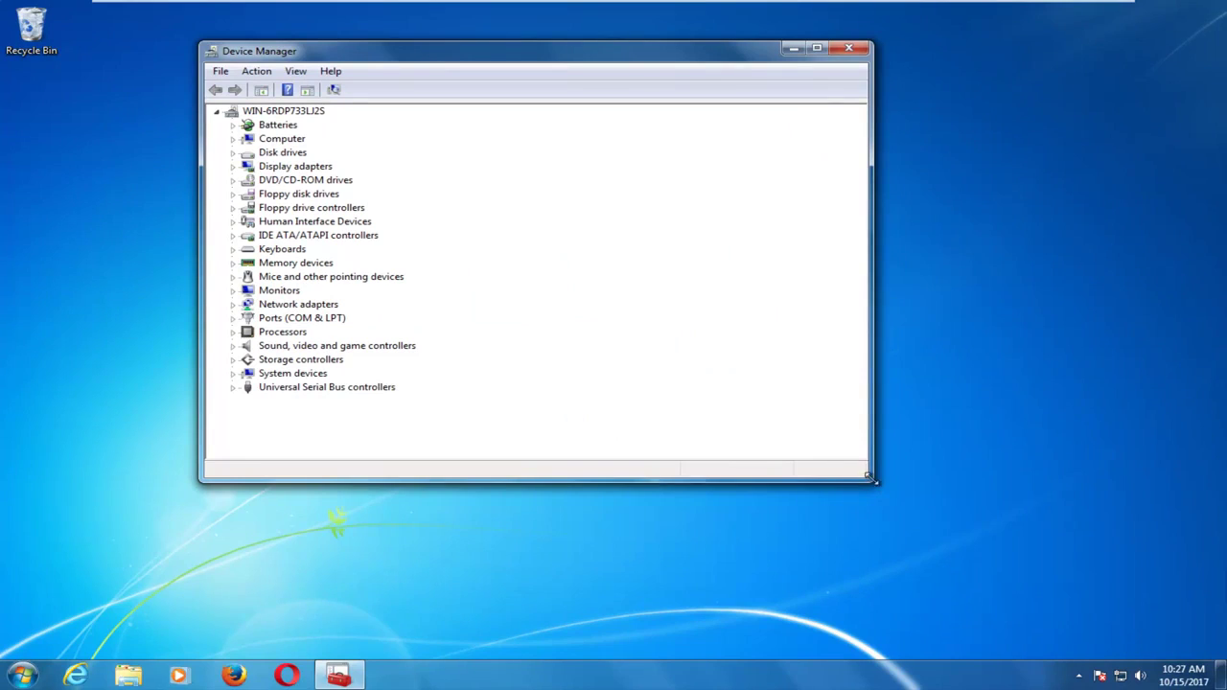
pyautogui.moveTo(873, 478); pyautogui.dragTo(1000, 576)
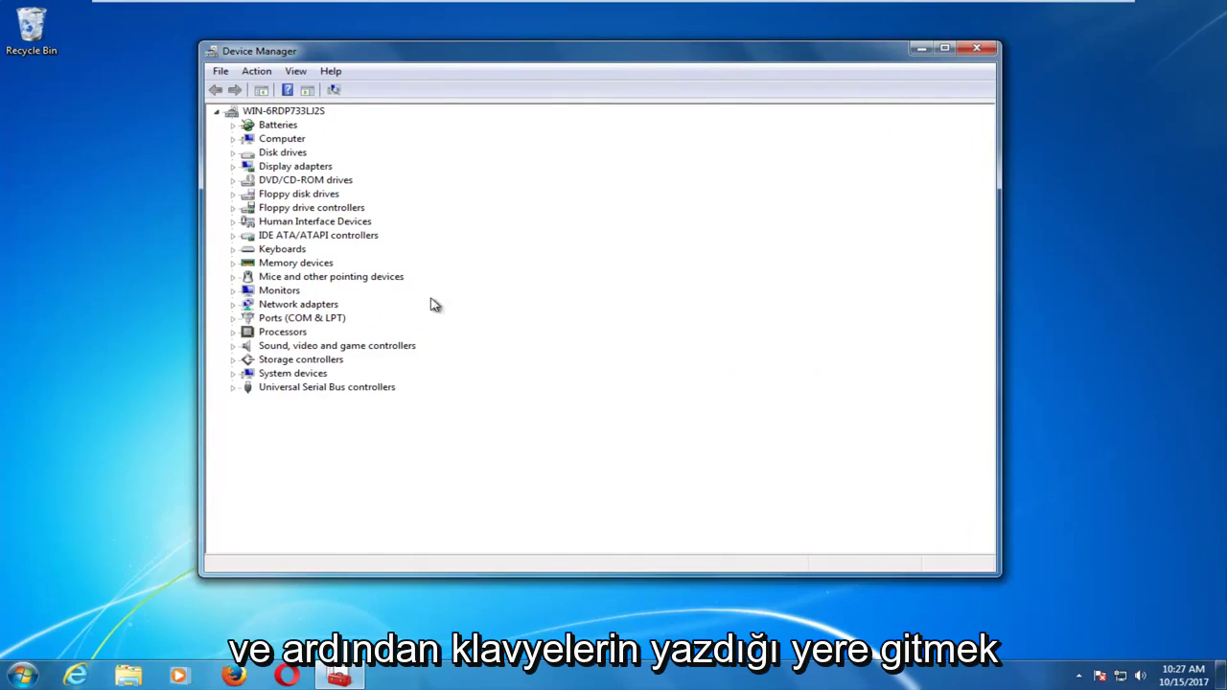
pyautogui.click(265, 251)
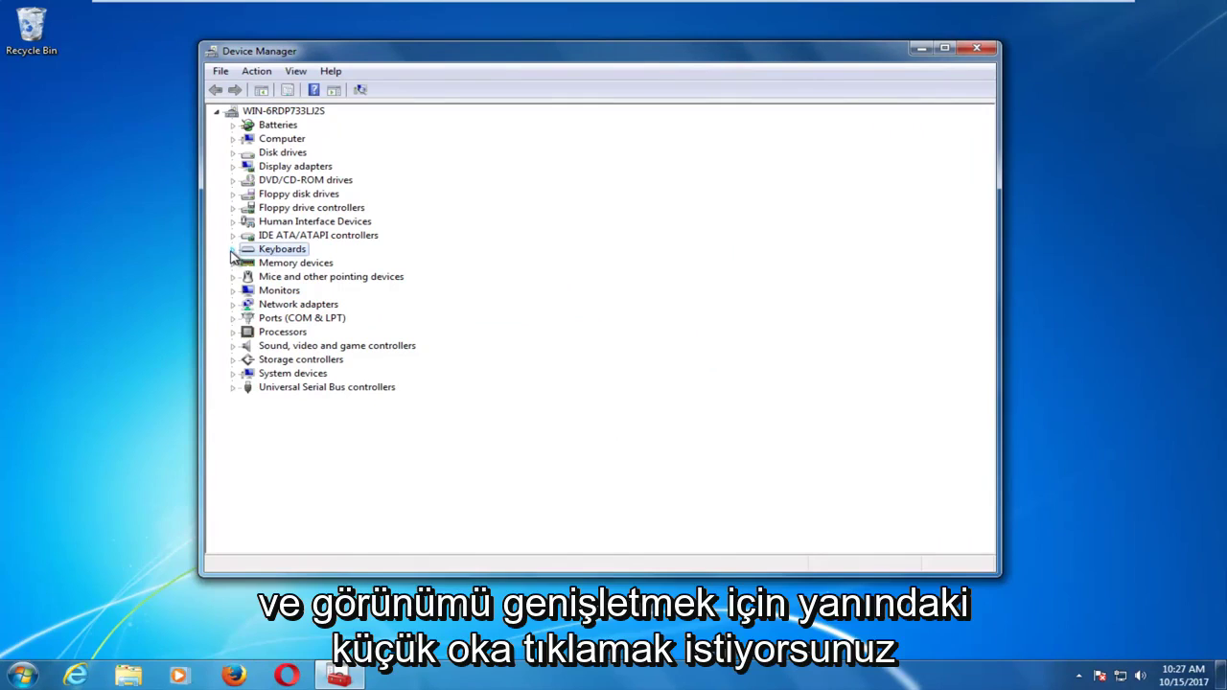
pyautogui.click(232, 249)
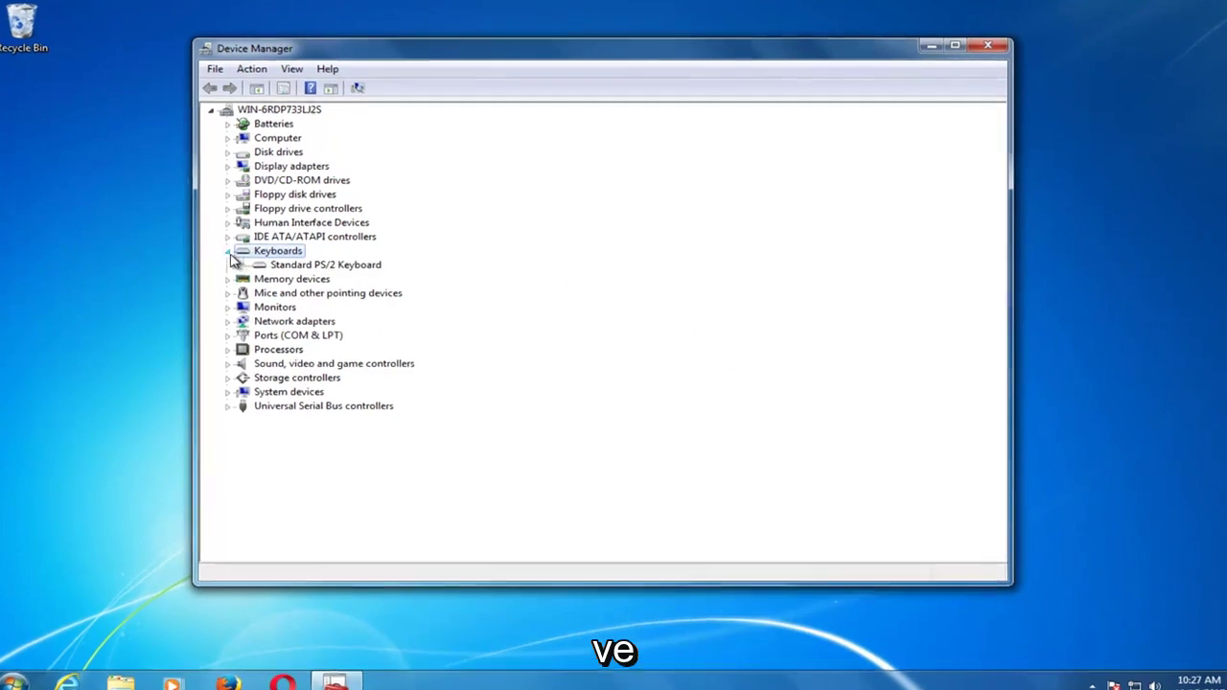
pyautogui.click(299, 264)
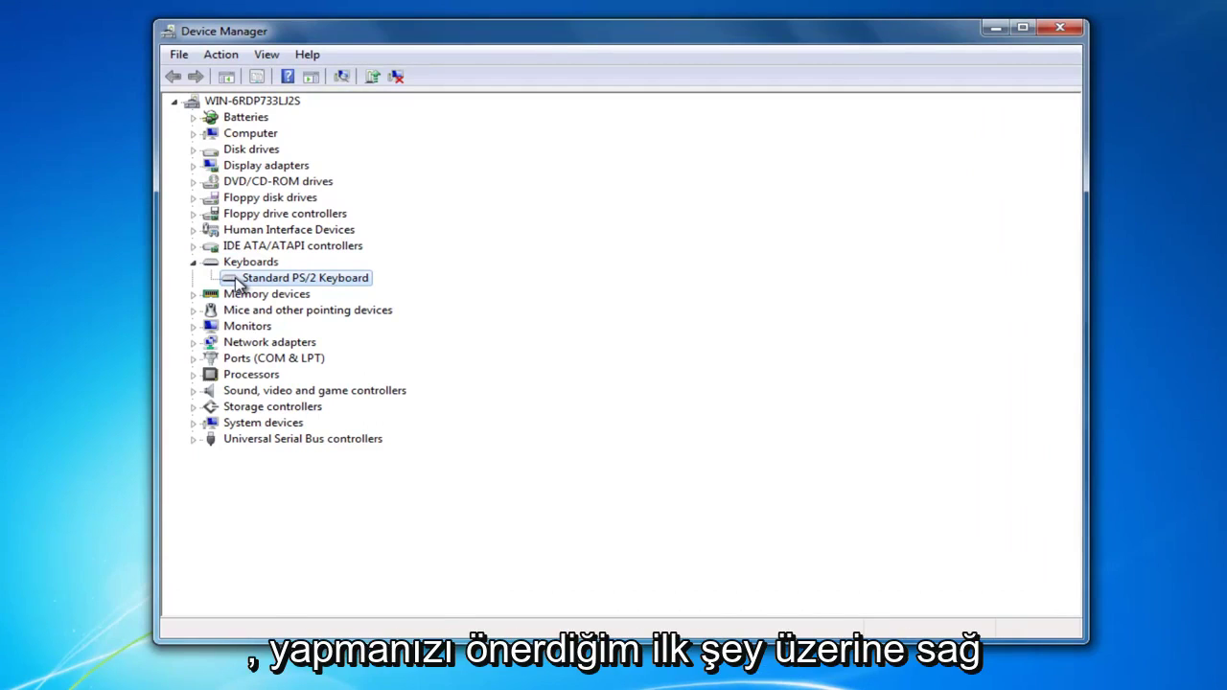
# - Run an automatic driver update search for the Standard PS/2 Keyboard
pyautogui.rightClick(238, 283)
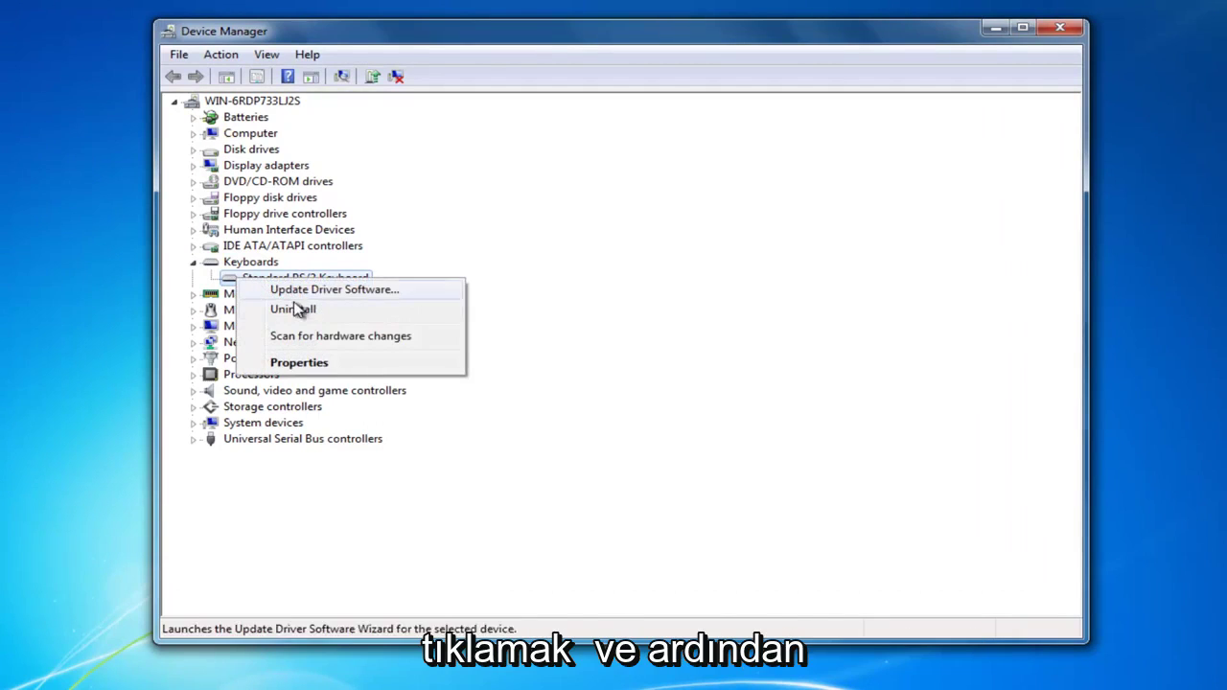
pyautogui.click(334, 290)
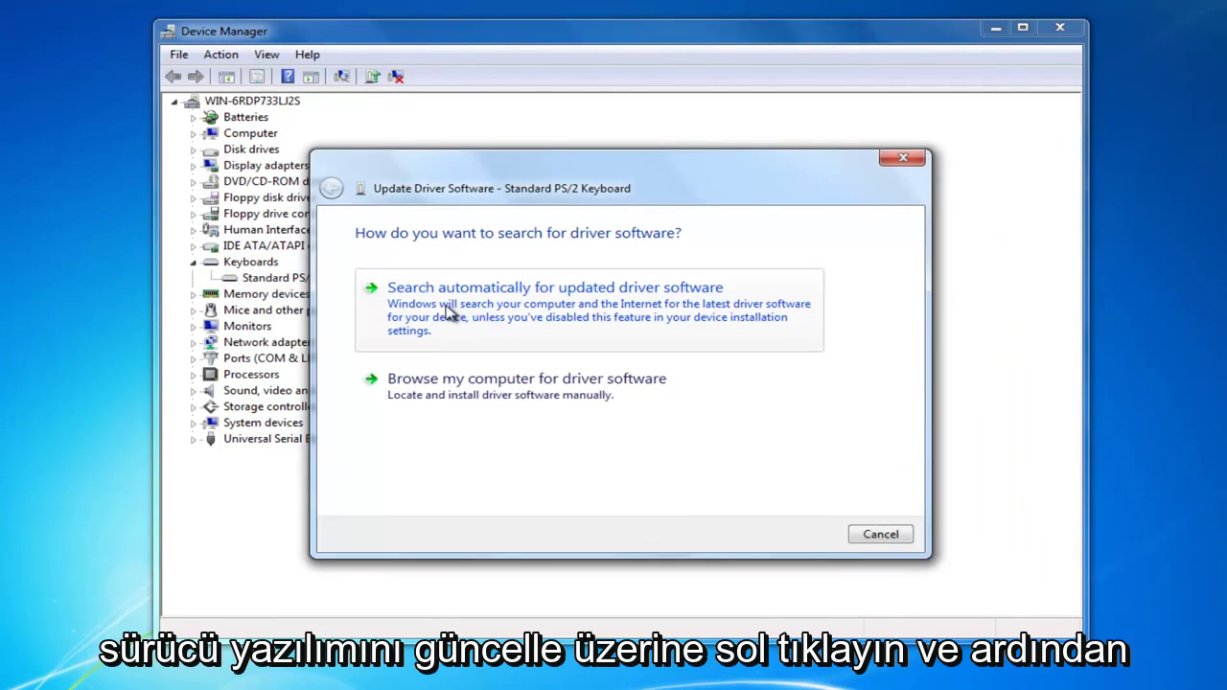
pyautogui.click(624, 316)
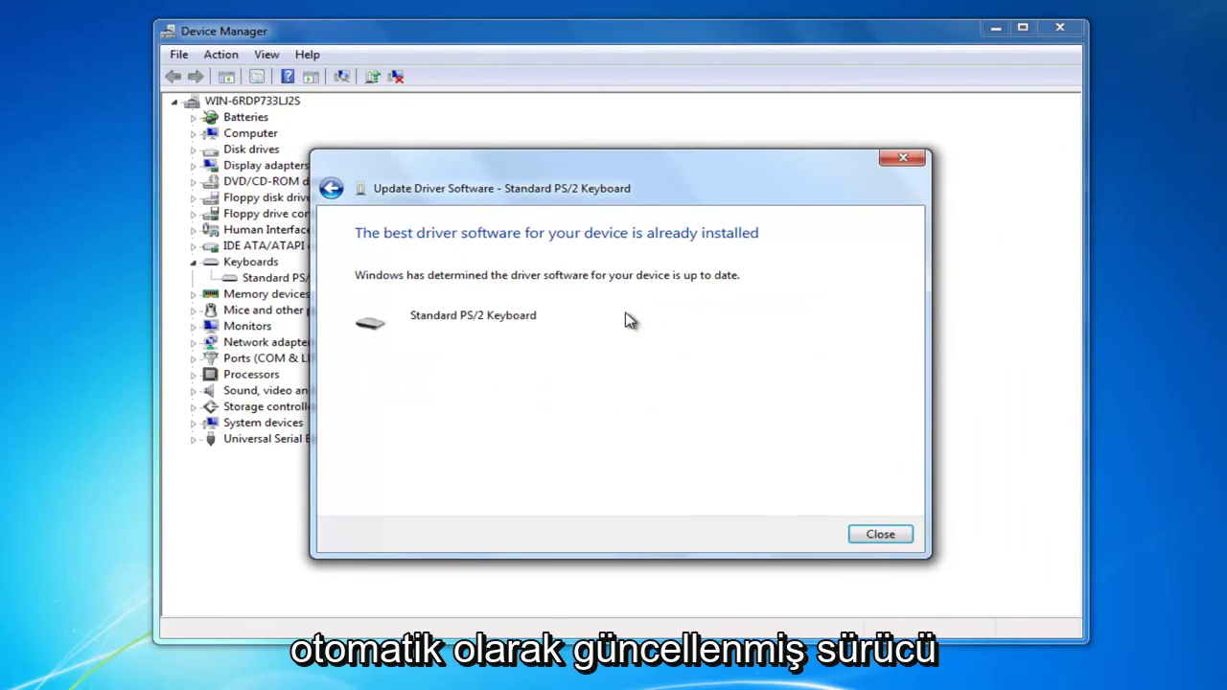
pyautogui.press('Escape')
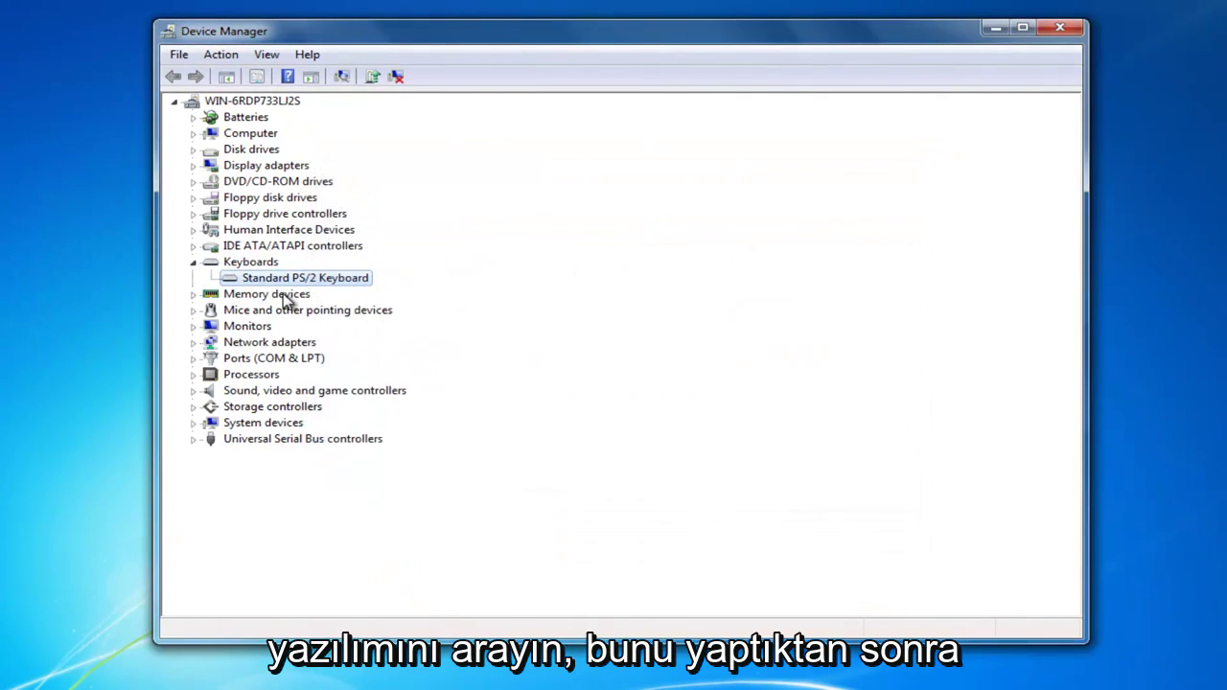
# - View the Standard PS/2 Keyboard properties and close them with OK
pyautogui.rightClick(286, 280)
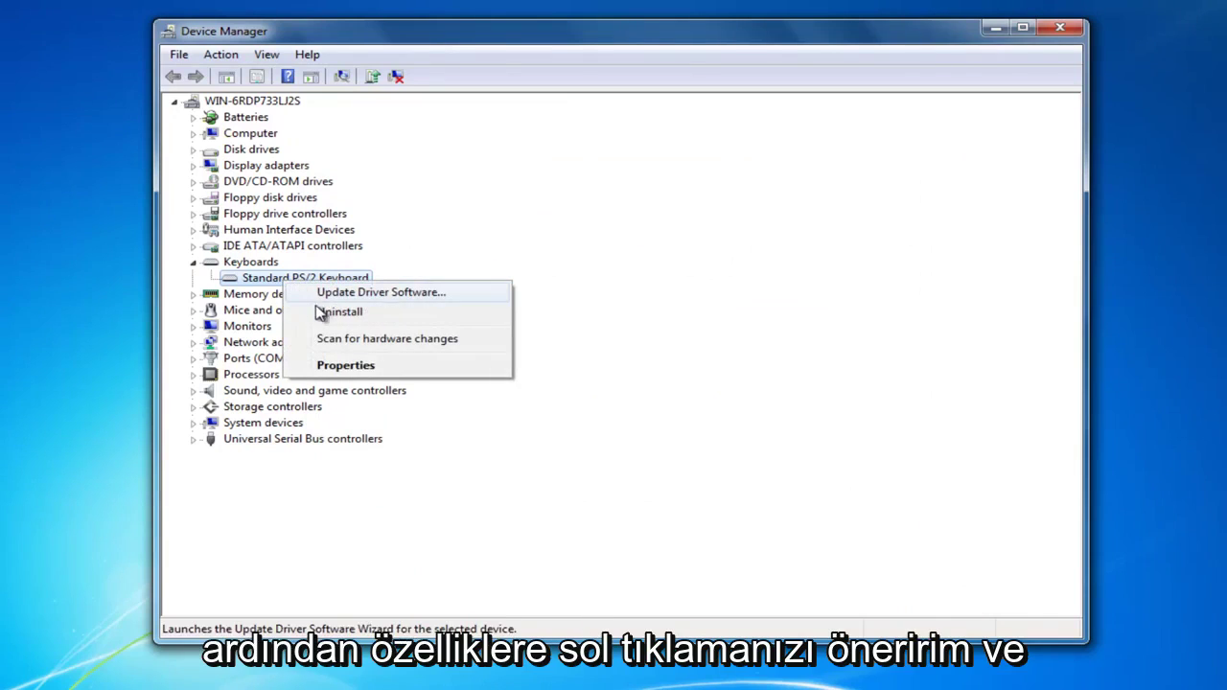
pyautogui.click(331, 365)
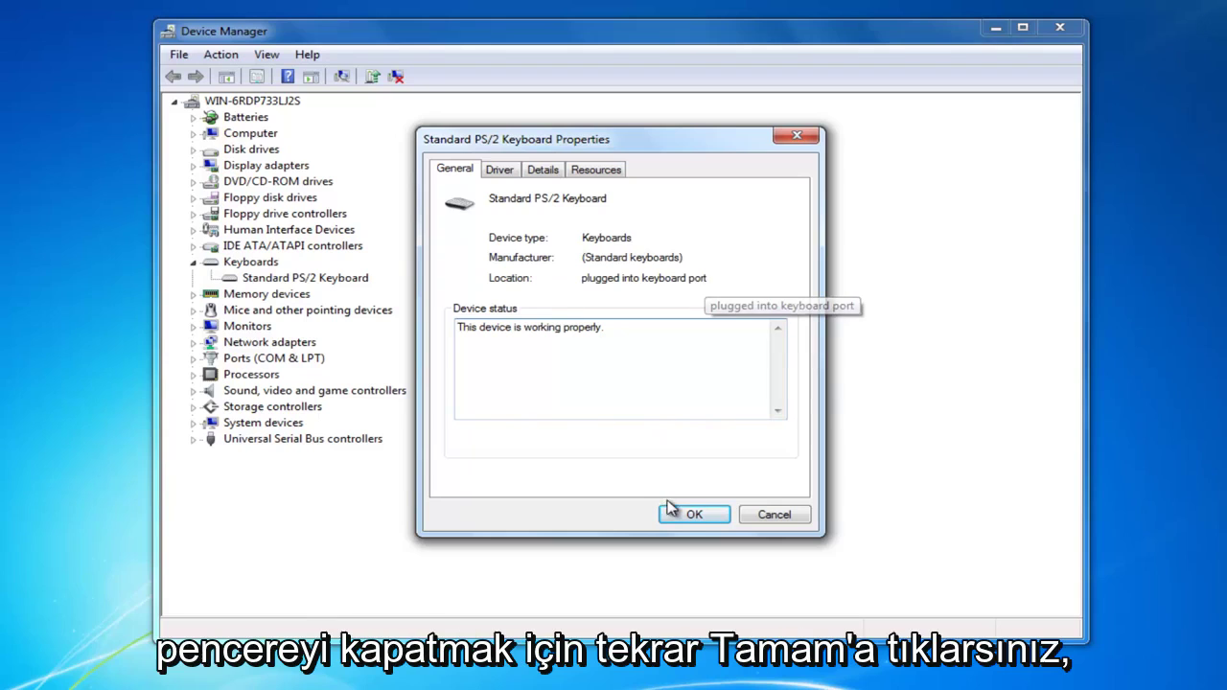
pyautogui.click(694, 518)
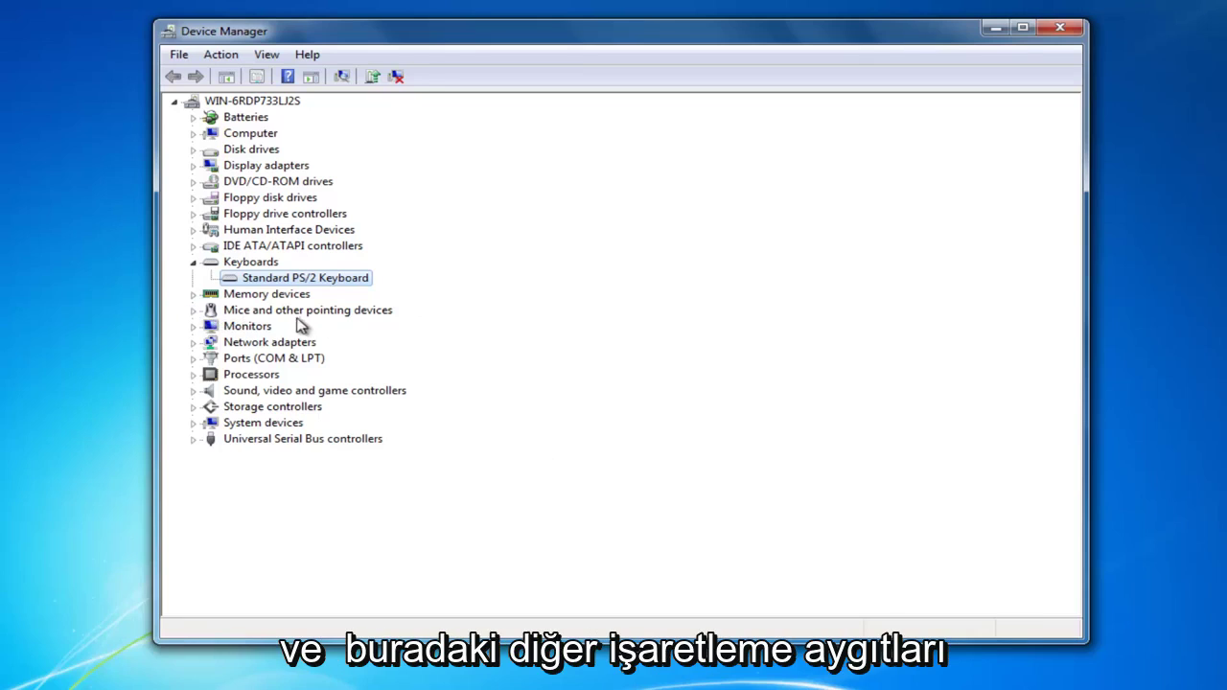
# - Run an automatic driver update search for the VMware Pointing Device under Mice
pyautogui.click(193, 311)
pyautogui.click(295, 329)
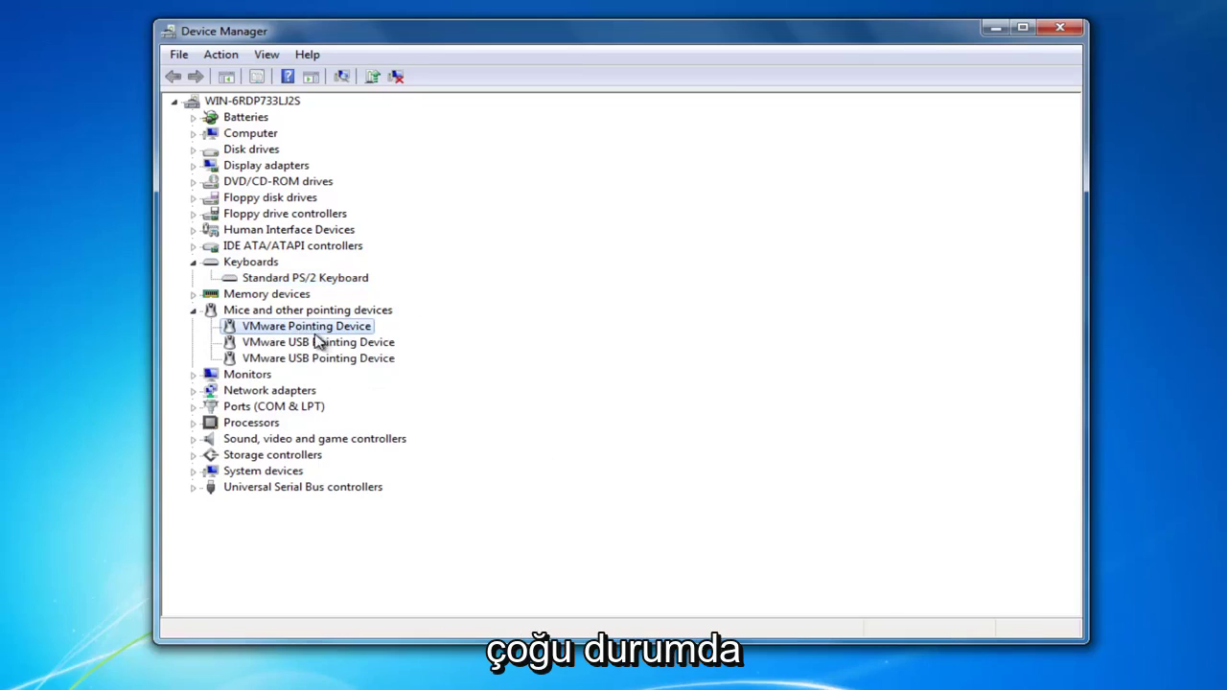
pyautogui.rightClick(264, 331)
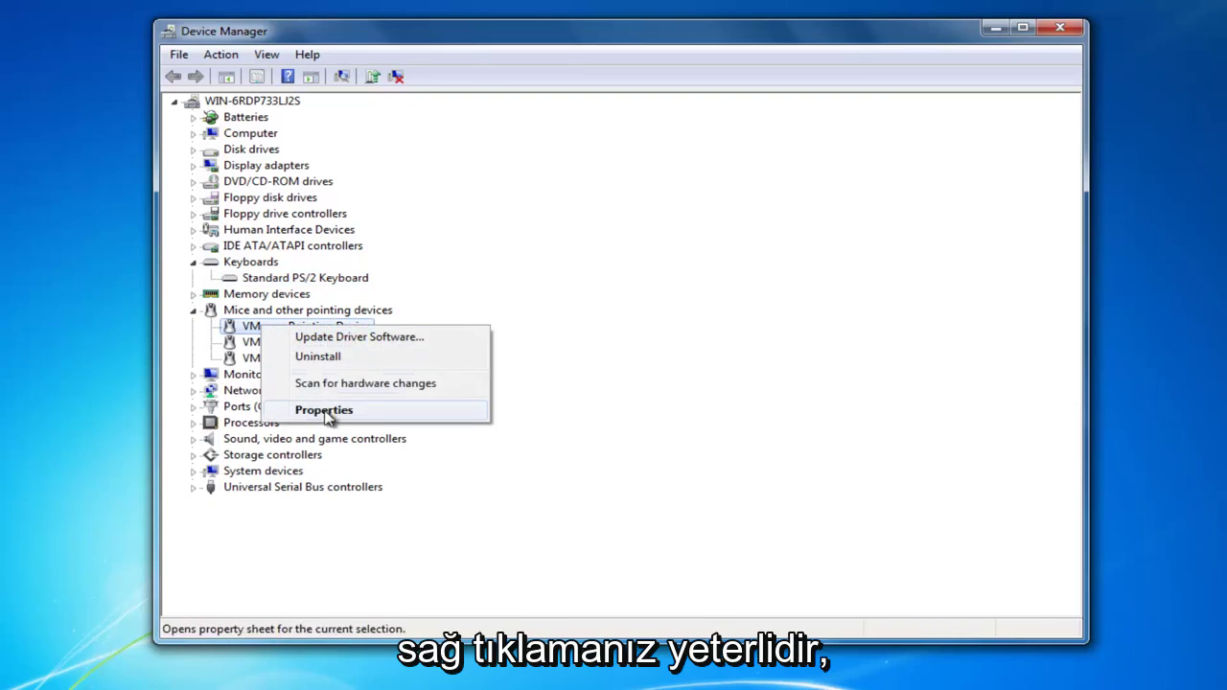
pyautogui.click(321, 339)
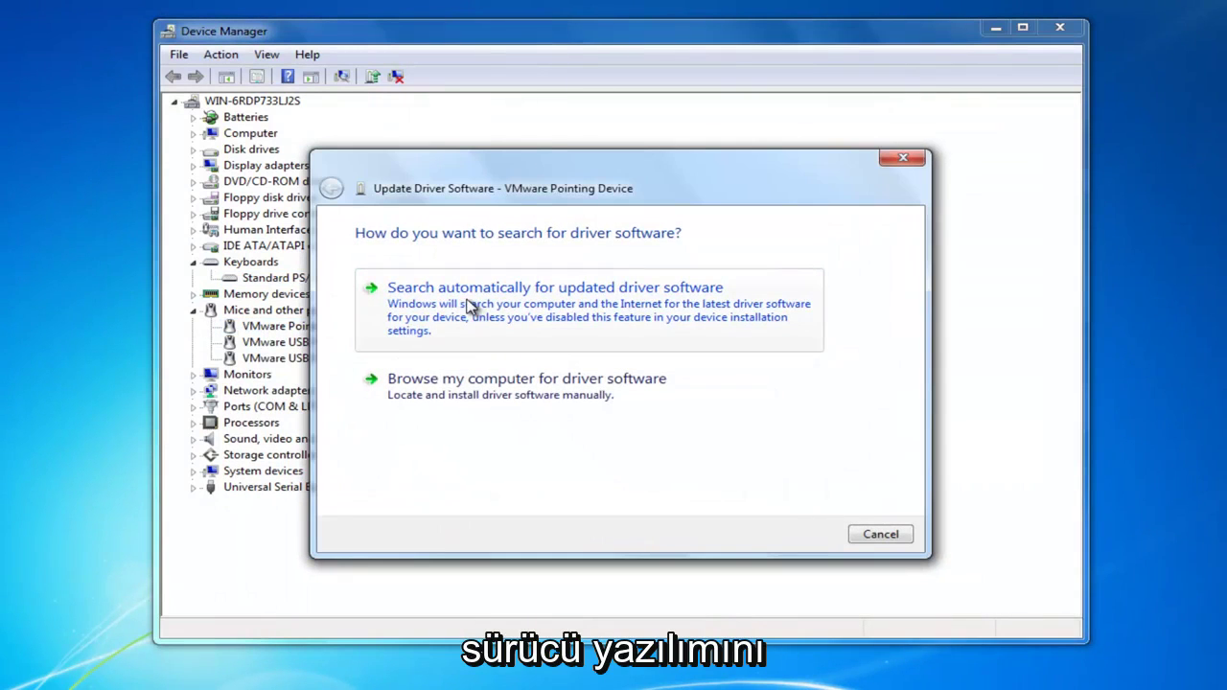
pyautogui.click(470, 305)
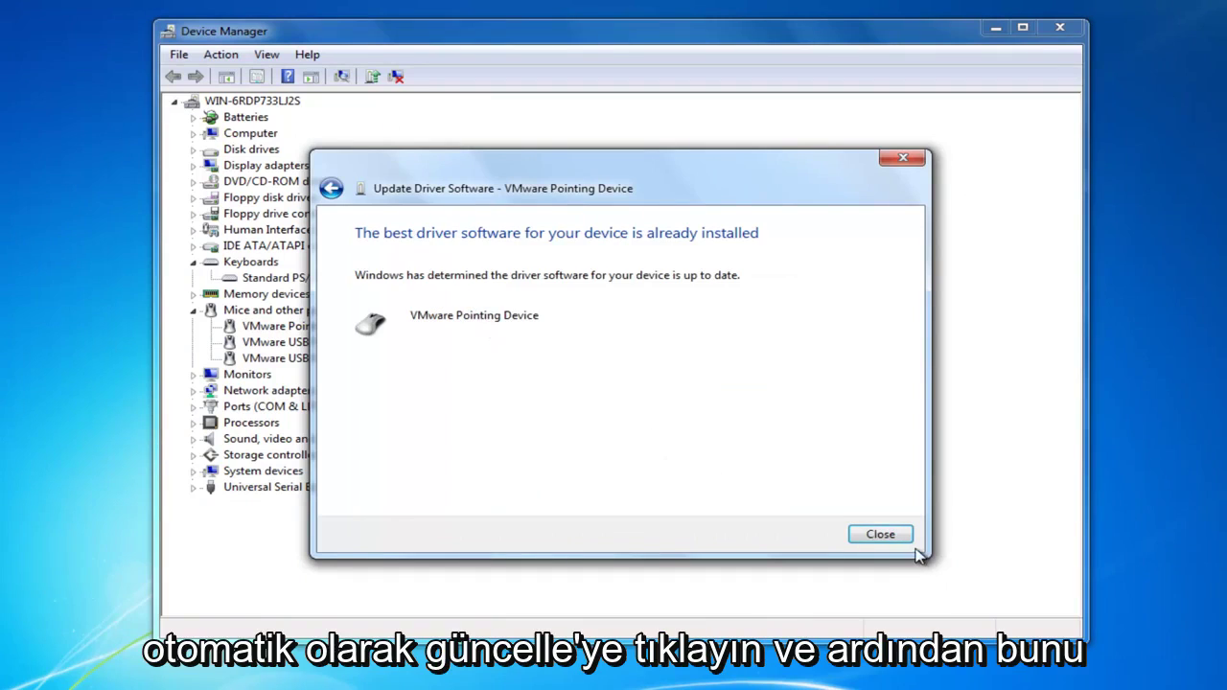
# - Confirm the VMware Pointing Device properties and close Device Manager
pyautogui.rightClick(305, 332)
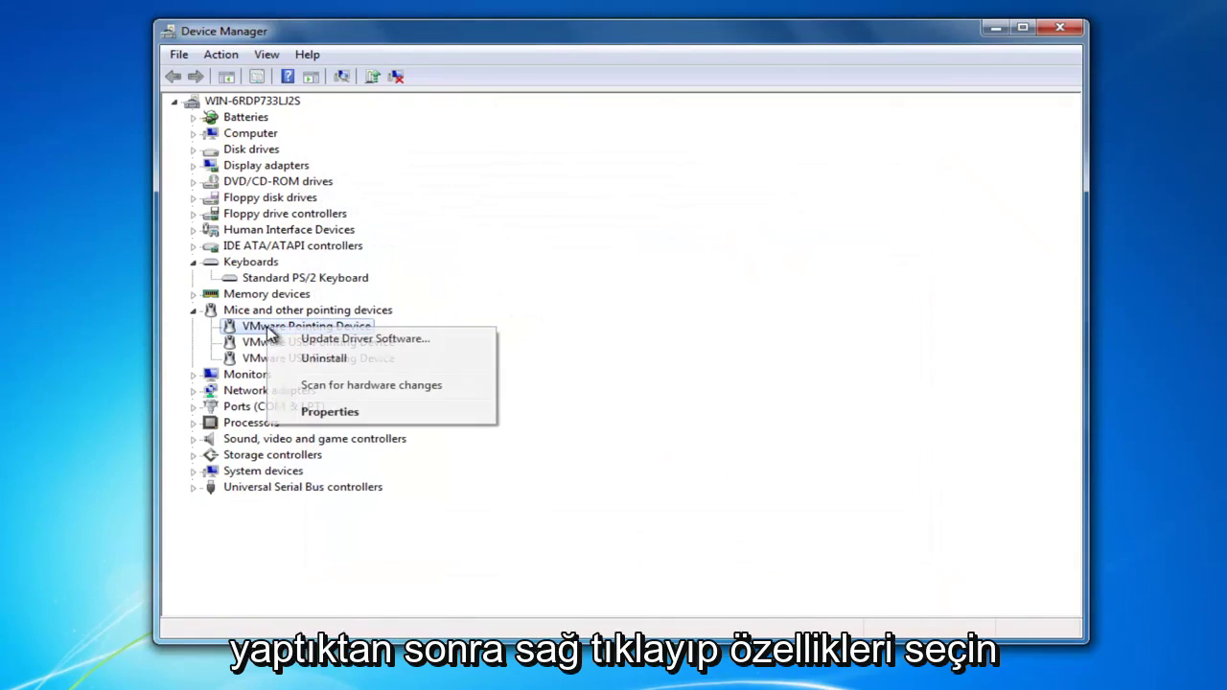
pyautogui.click(335, 420)
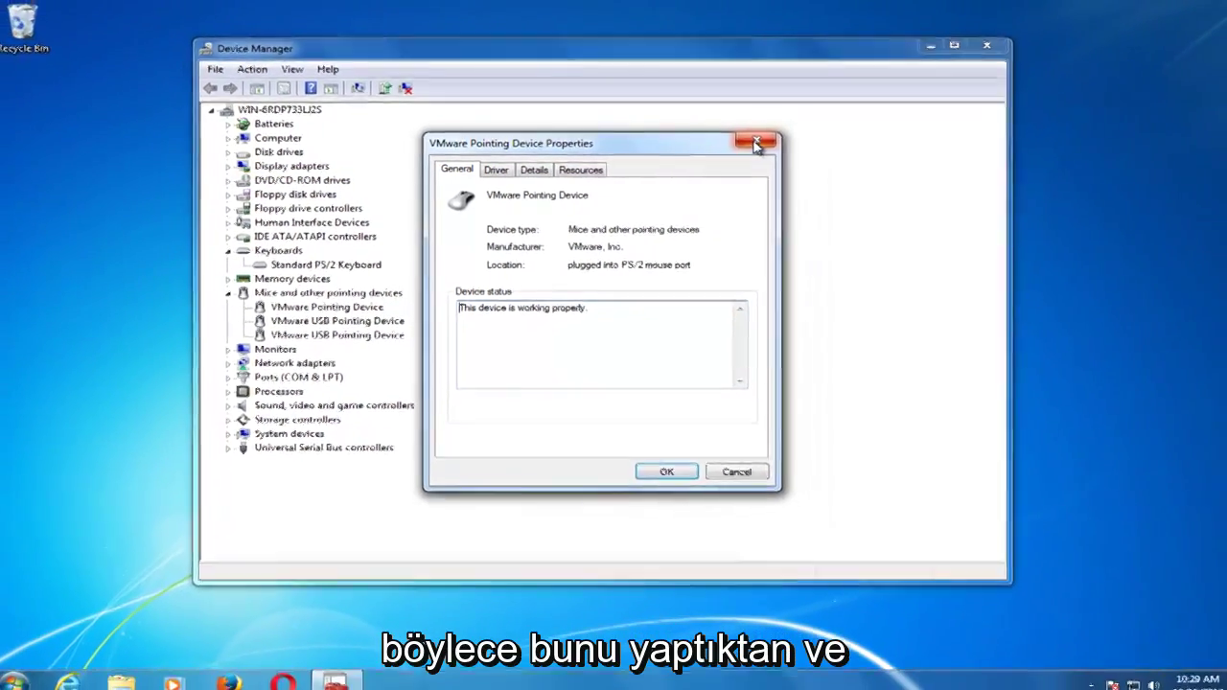
pyautogui.click(661, 470)
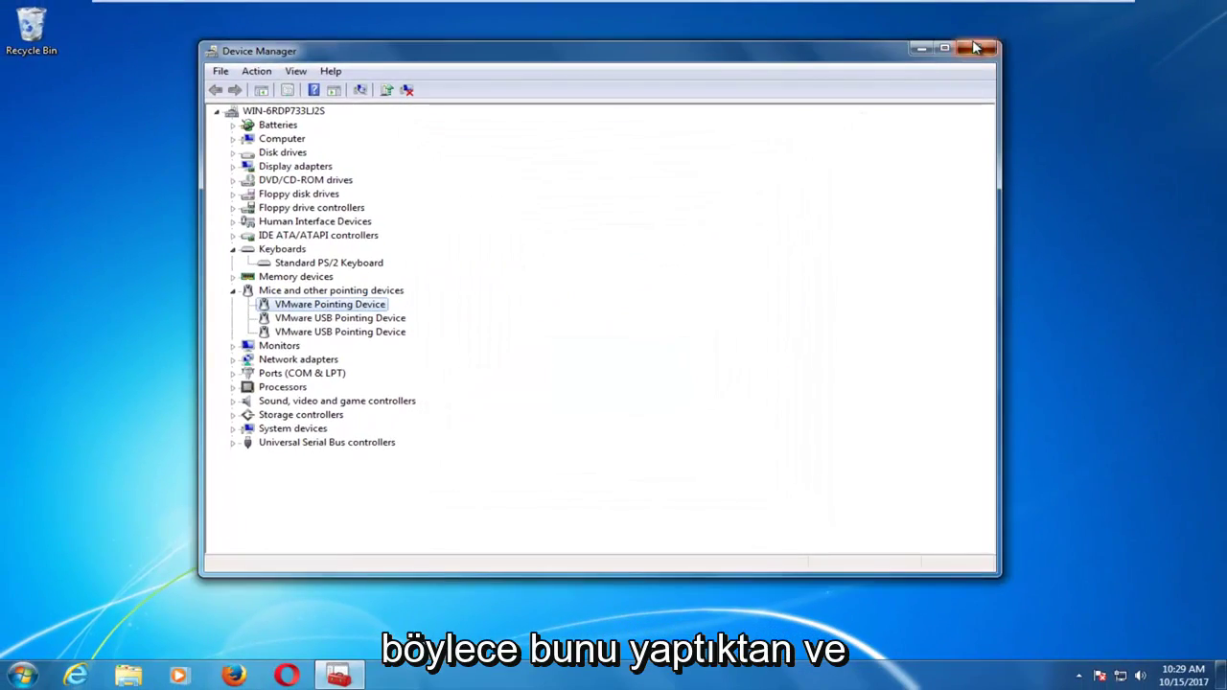
pyautogui.click(978, 46)
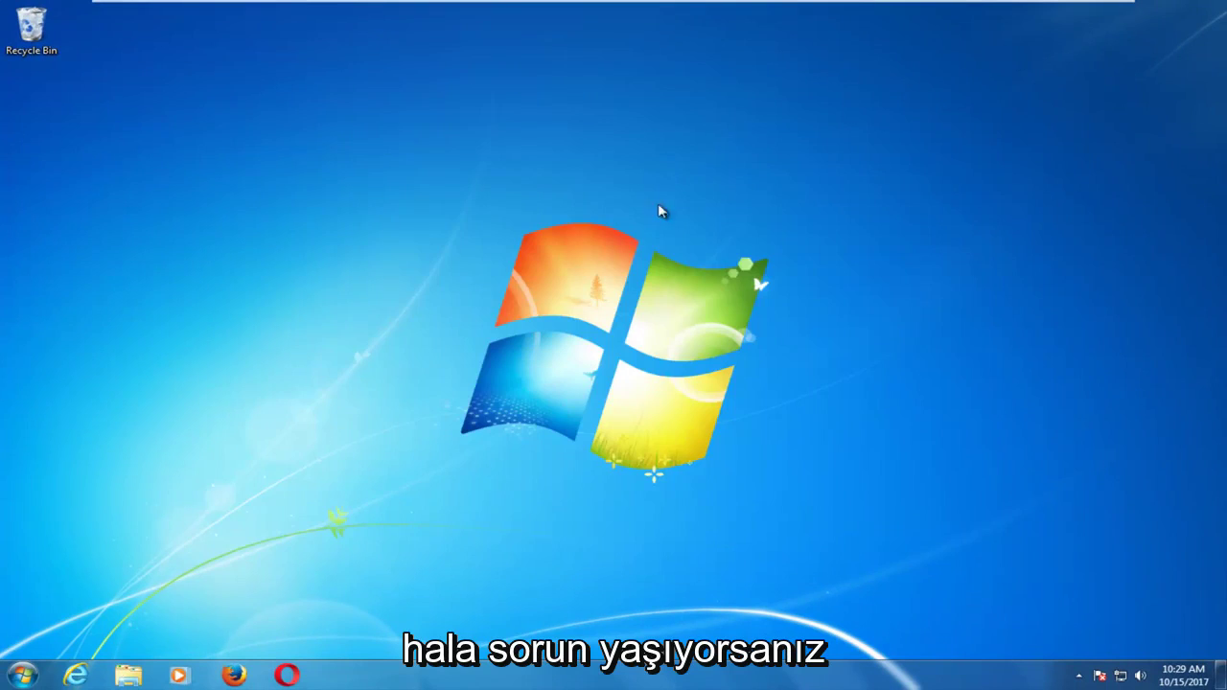
pyautogui.click(21, 675)
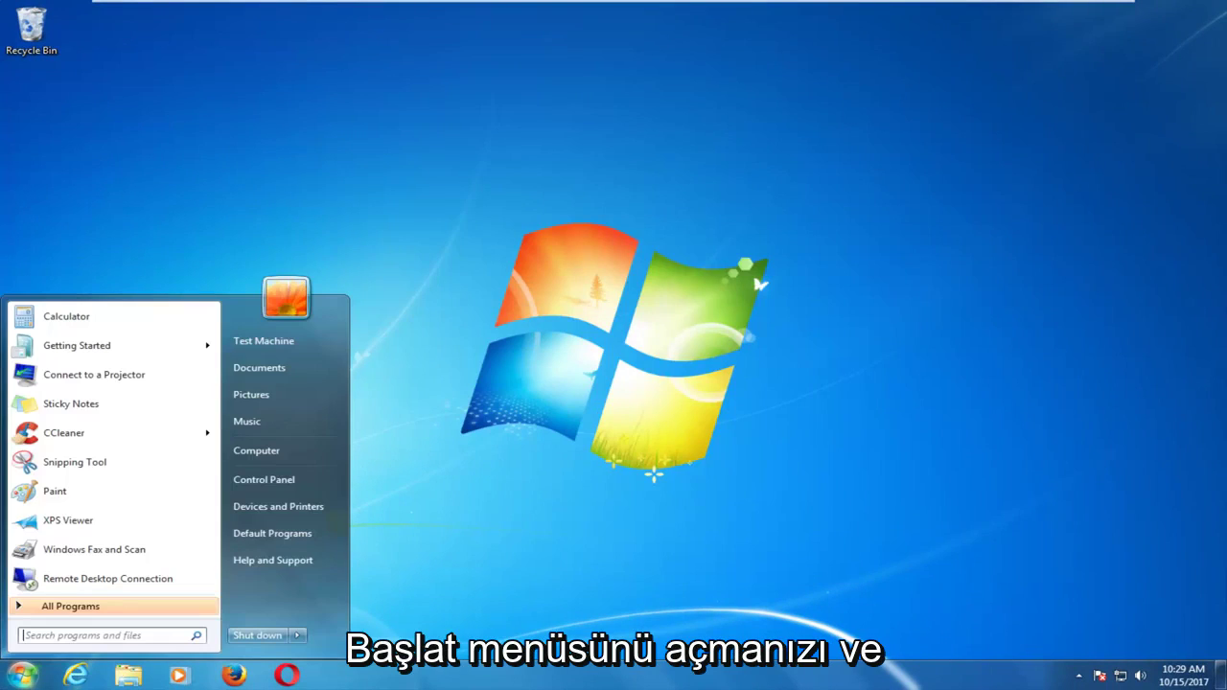
# - Search for 'power options' and launch Power Options from the results
pyautogui.write('power o')
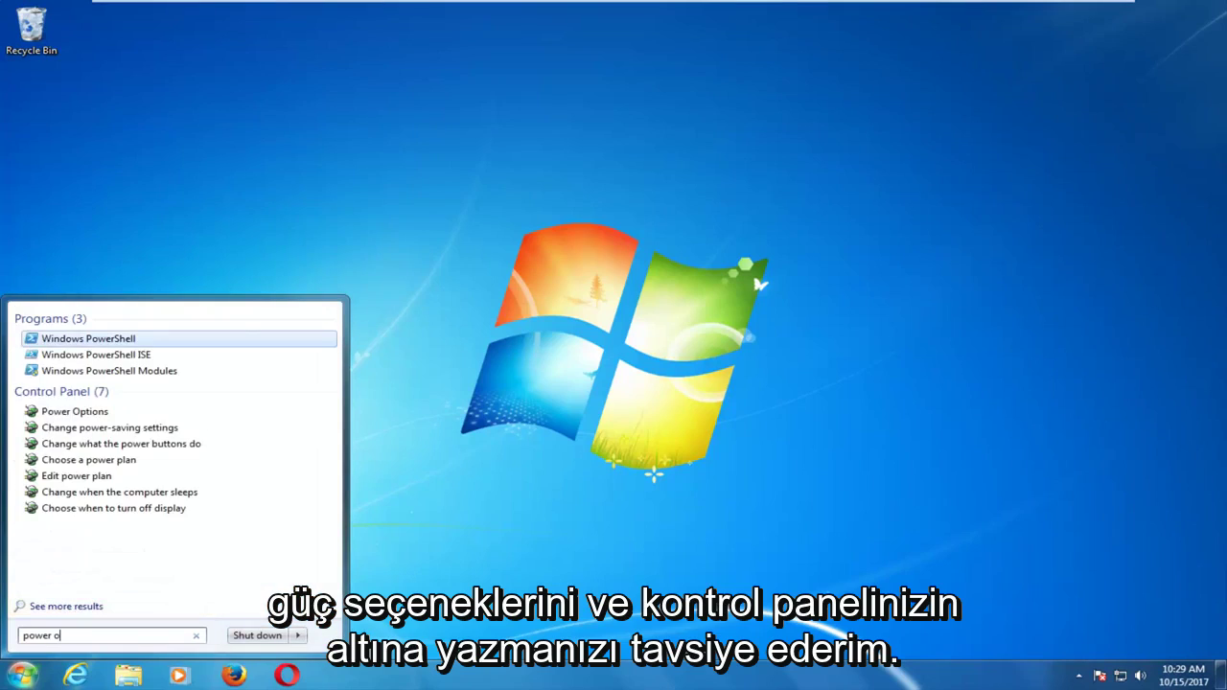
pyautogui.write('ptions')
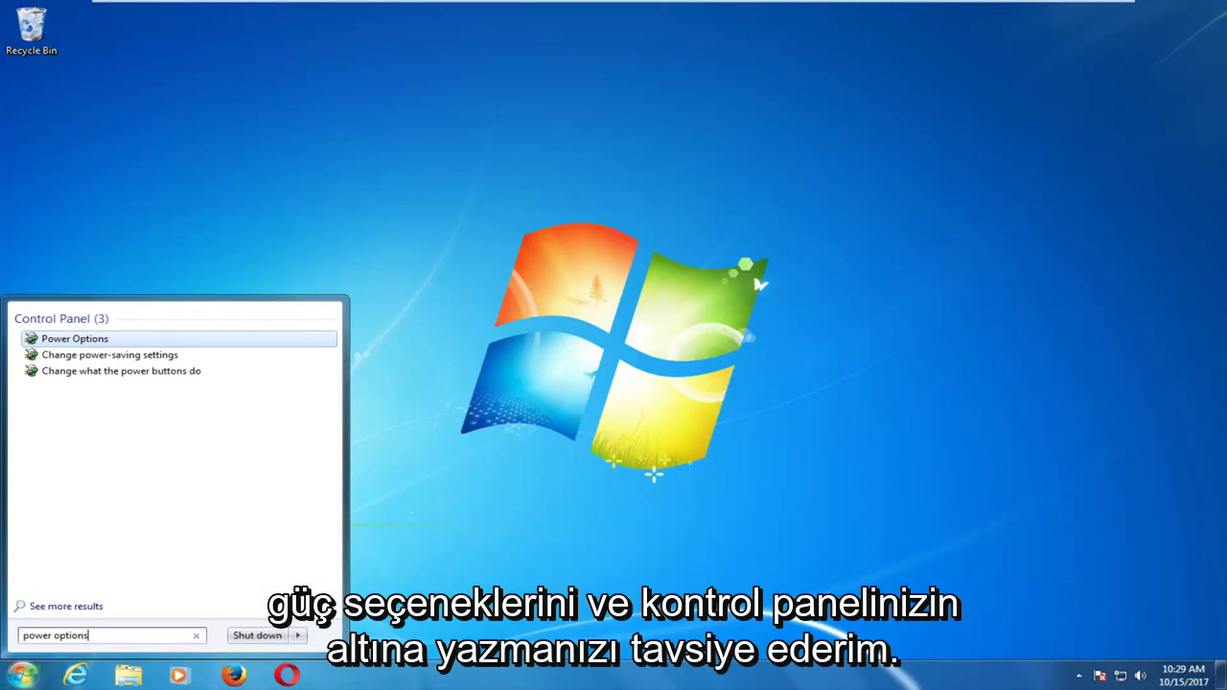
pyautogui.click(76, 341)
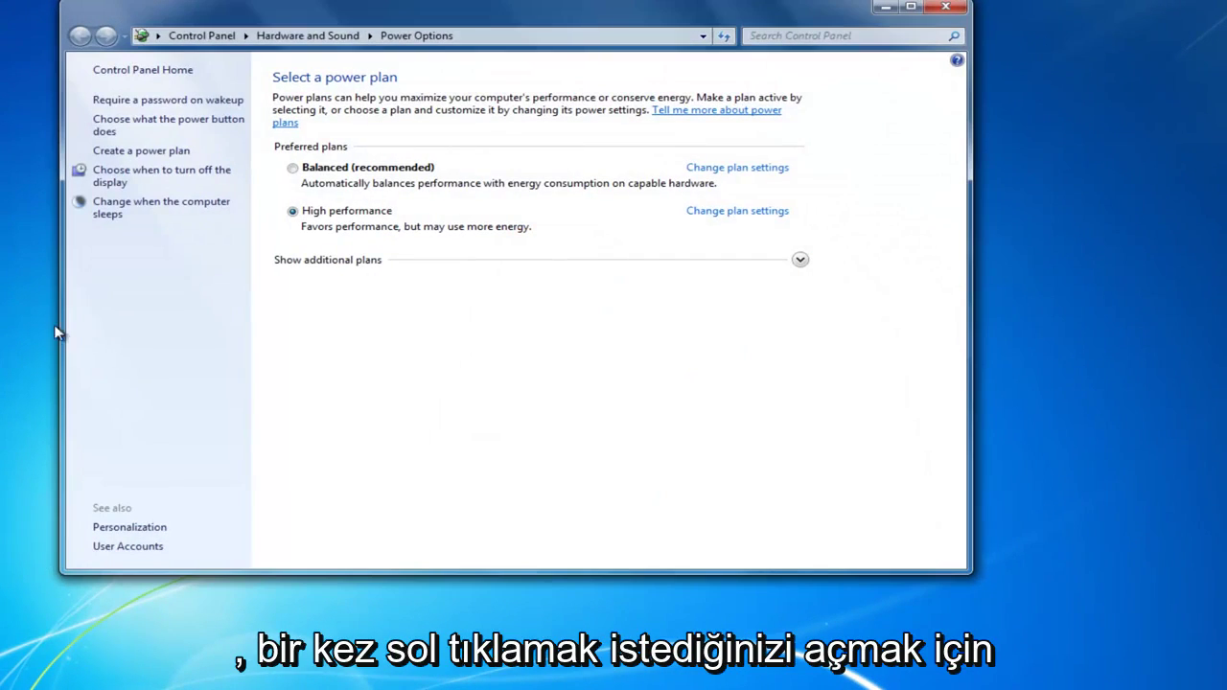
# - Move the Power Options window and open the High performance plan's settings
pyautogui.moveTo(528, 12); pyautogui.dragTo(614, 50)
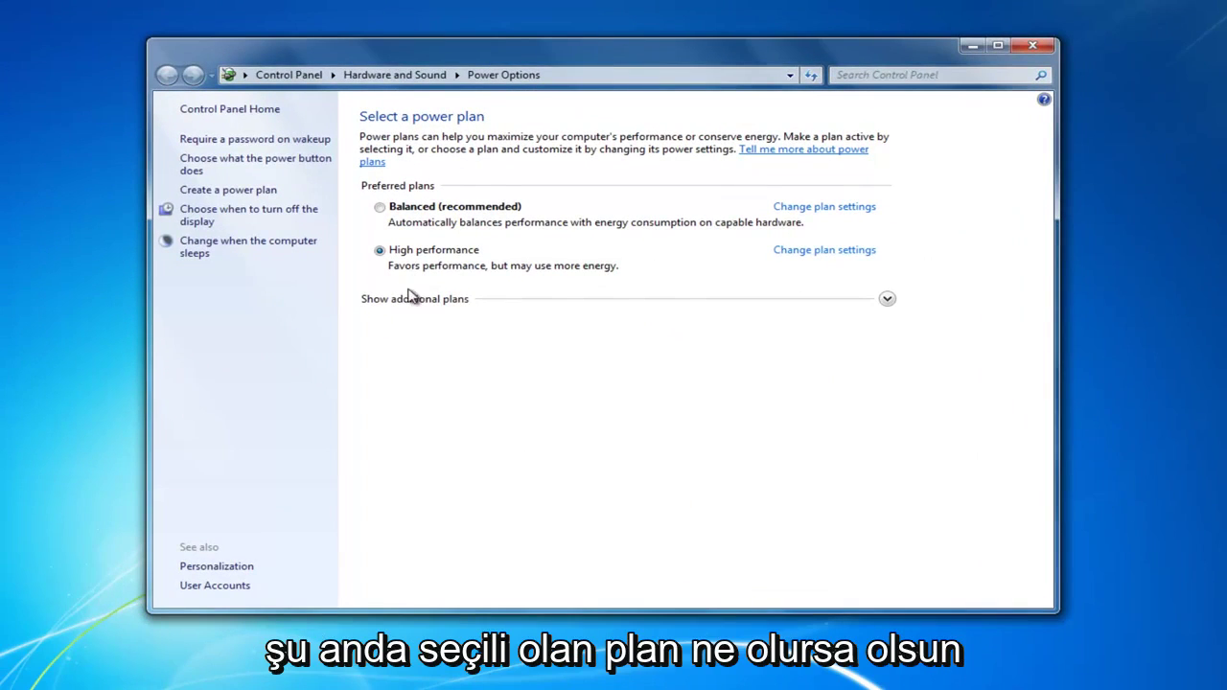
pyautogui.click(794, 251)
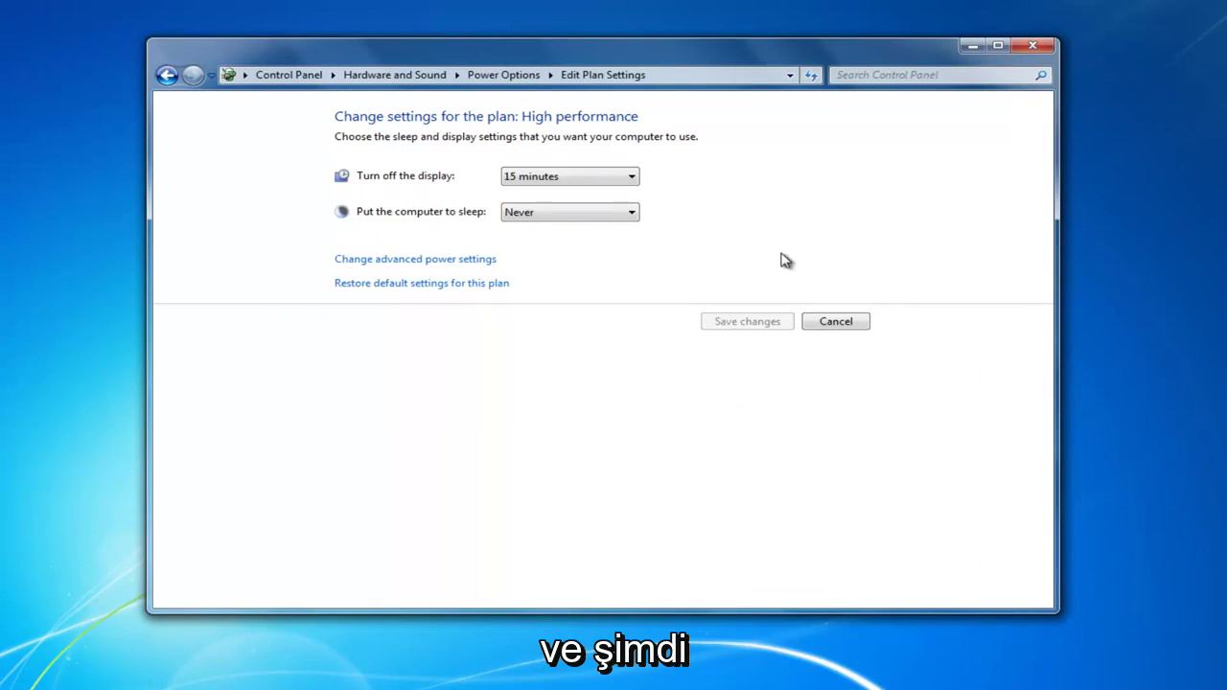
# - In advanced power settings, set High performance Sleep after to 60 minutes
pyautogui.click(431, 272)
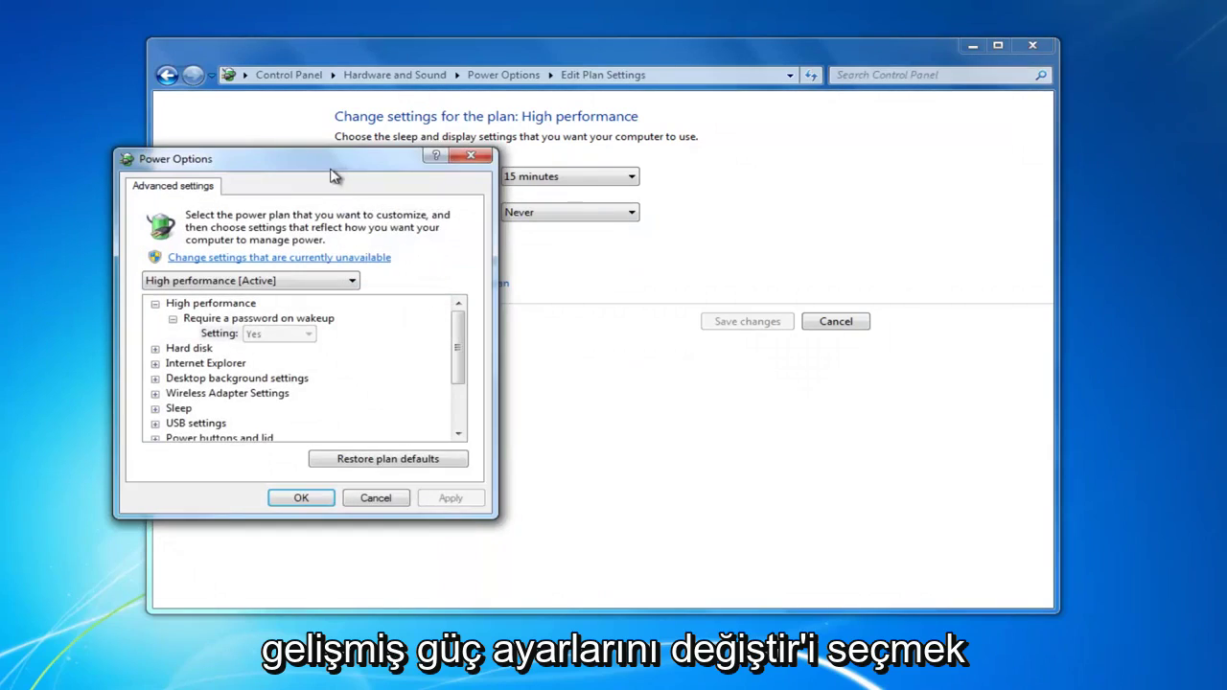
pyautogui.moveTo(329, 170); pyautogui.dragTo(603, 166)
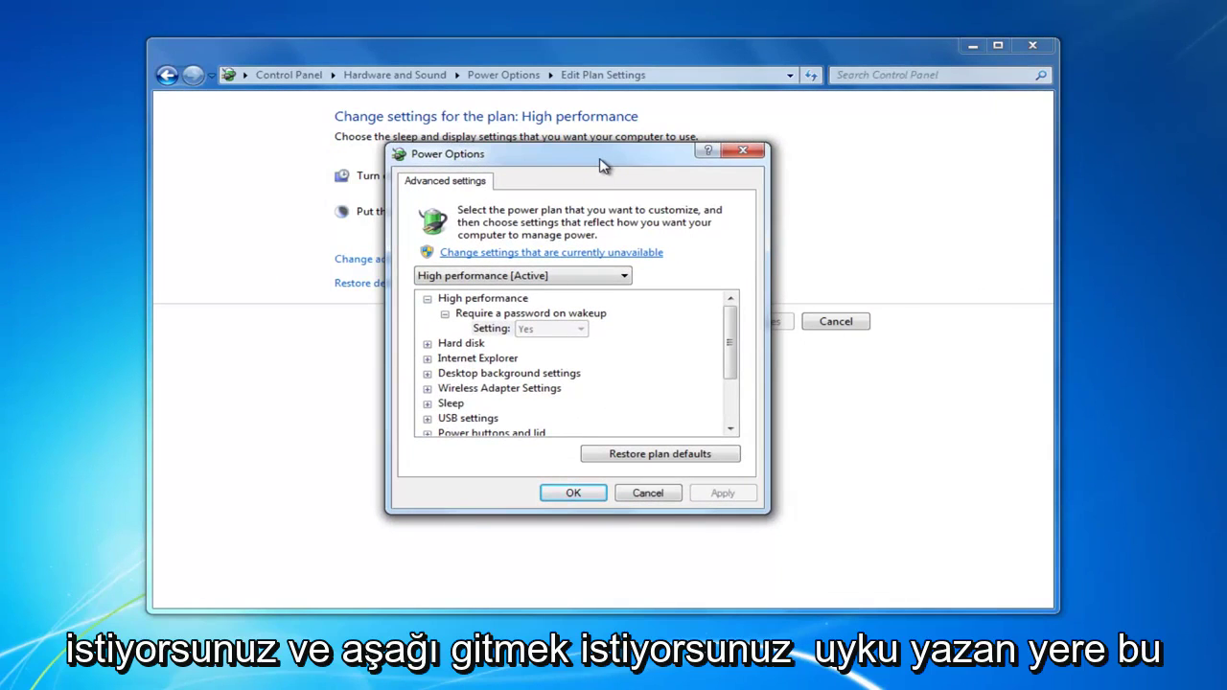
pyautogui.moveTo(734, 343); pyautogui.dragTo(734, 366)
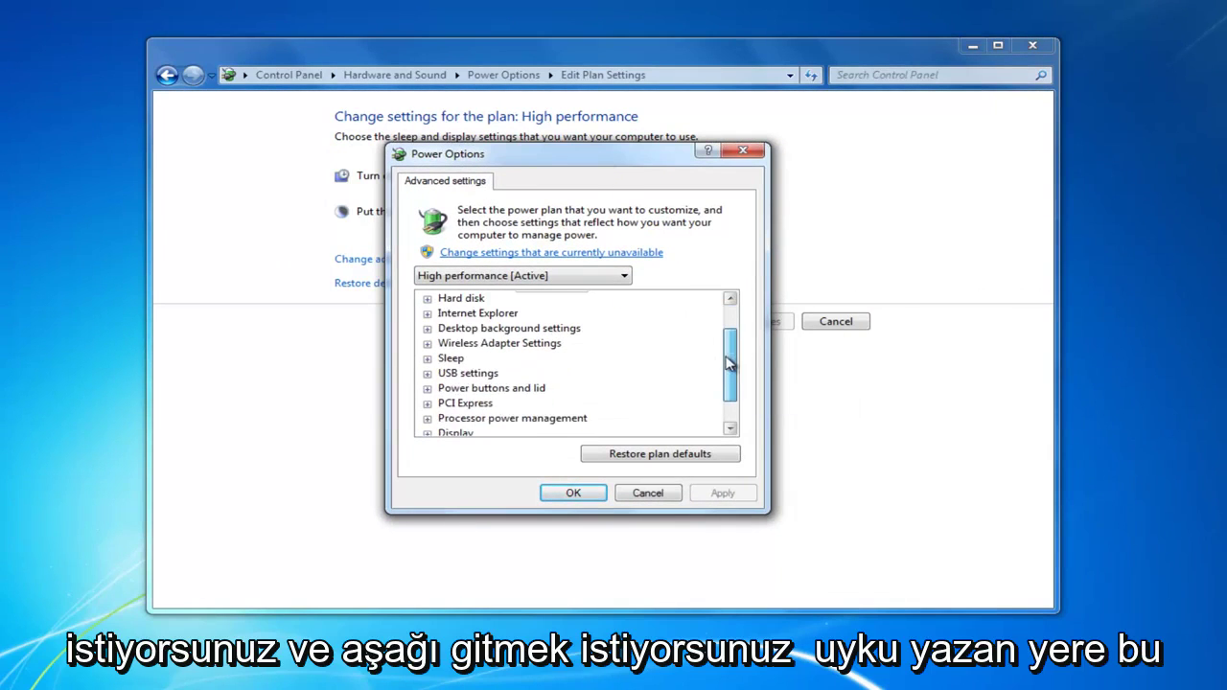
pyautogui.click(426, 359)
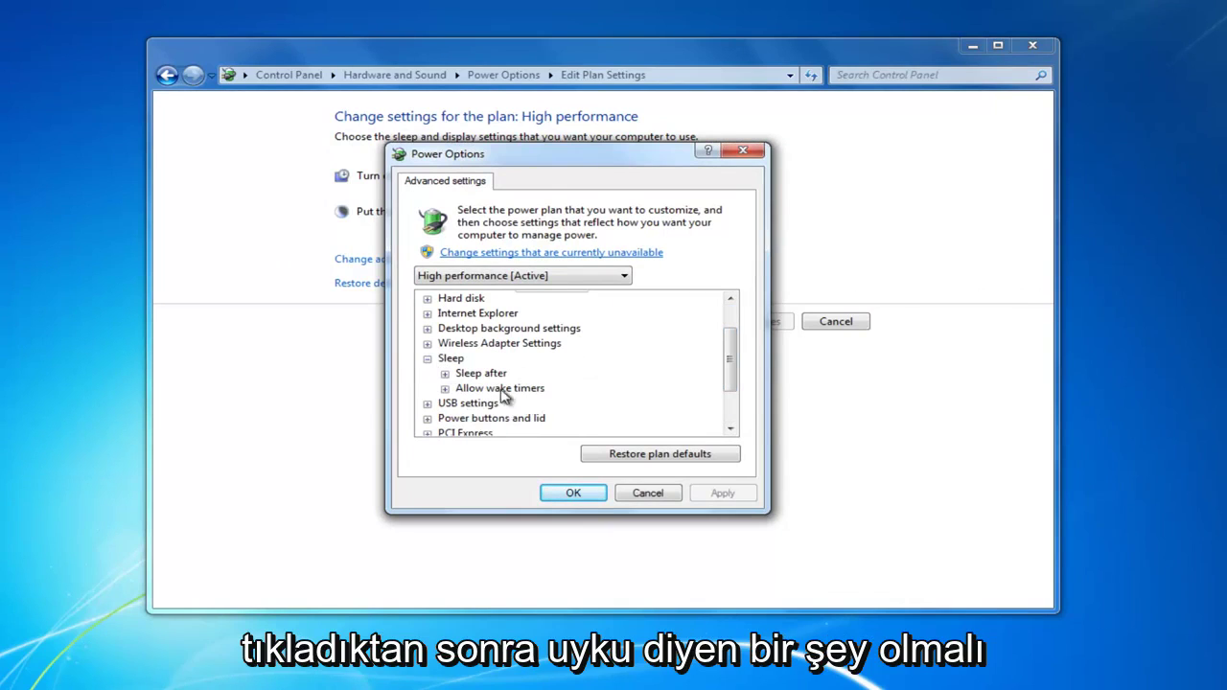
pyautogui.click(444, 374)
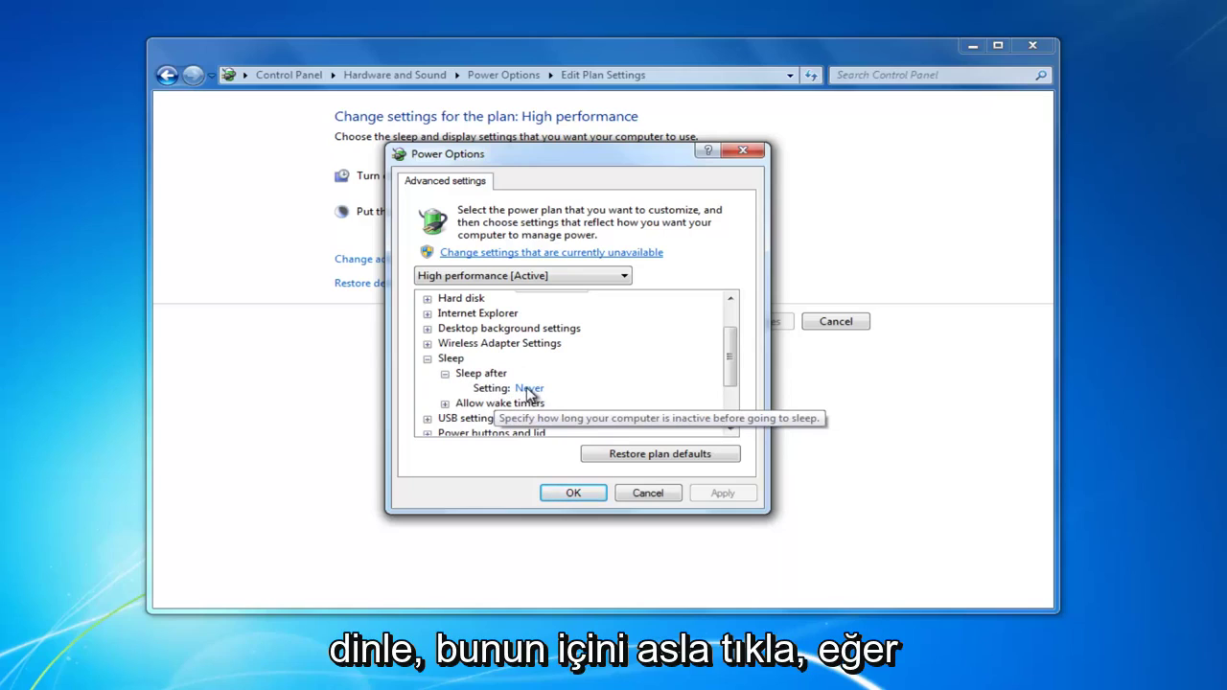
pyautogui.click(530, 389)
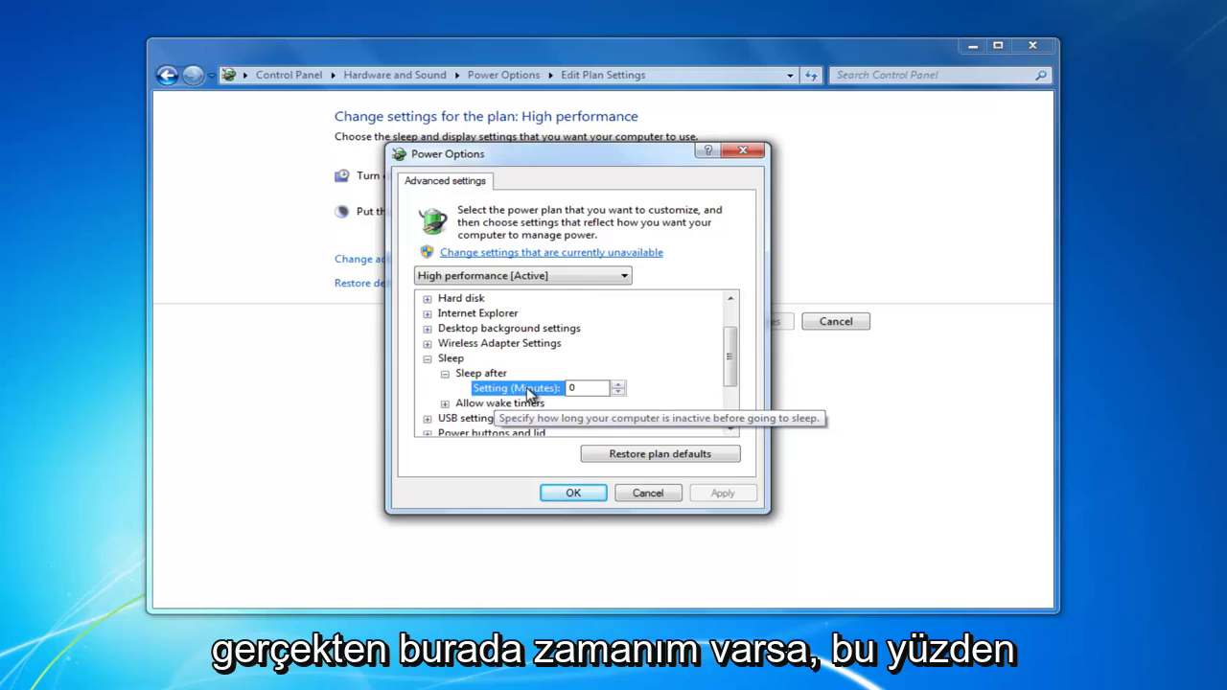
pyautogui.doubleClick(583, 388)
pyautogui.write('60')
pyautogui.press('Return')
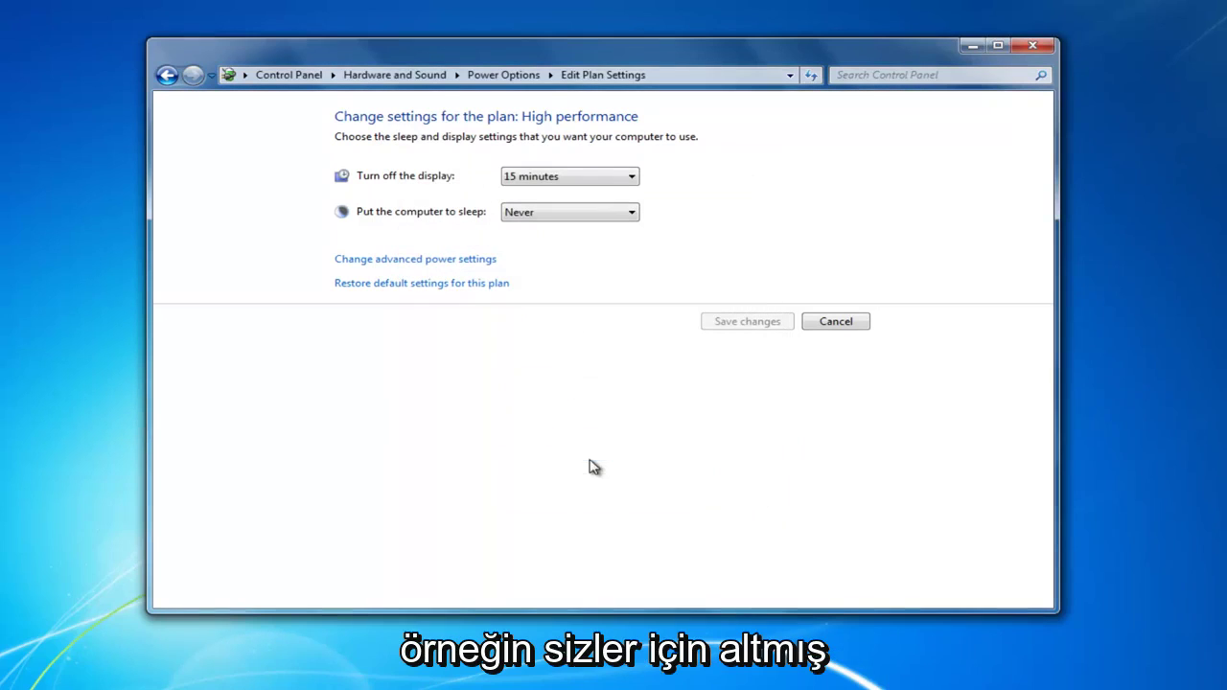
# - Reopen advanced power settings, enter 0 minutes for Sleep after, and close the dialog
pyautogui.click(422, 261)
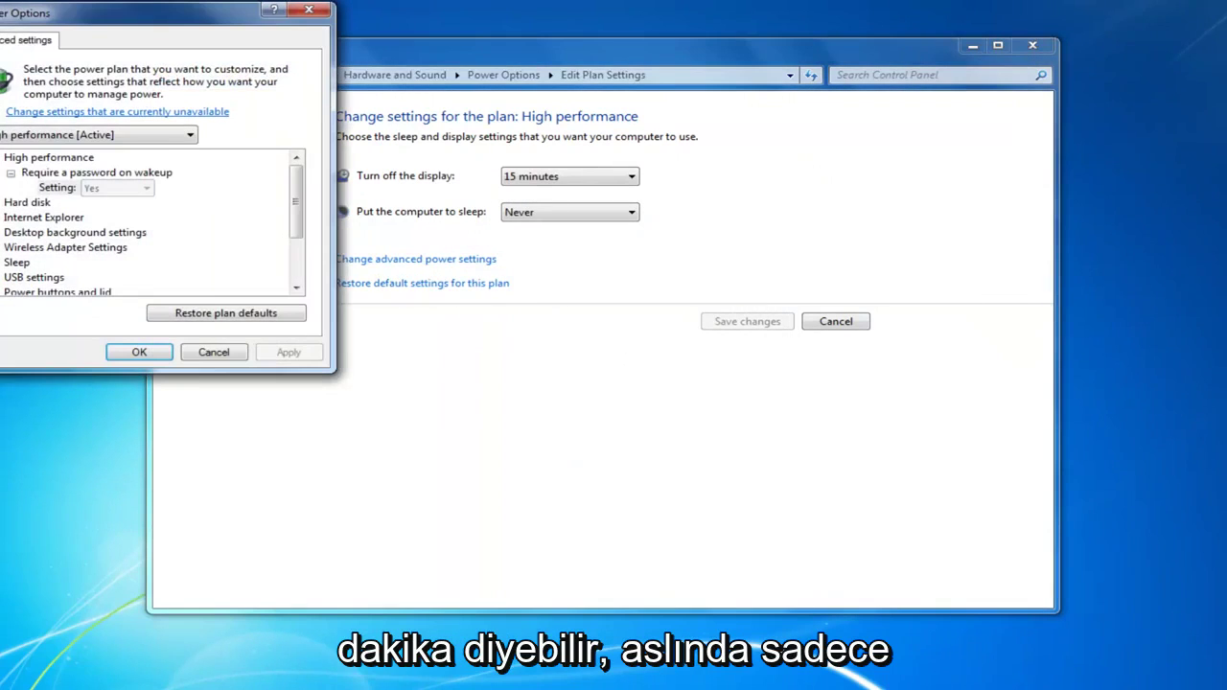
pyautogui.moveTo(139, 22)
pyautogui.mouseDown()
pyautogui.moveTo(605, 170)
pyautogui.moveTo(570, 157)
pyautogui.mouseUp()
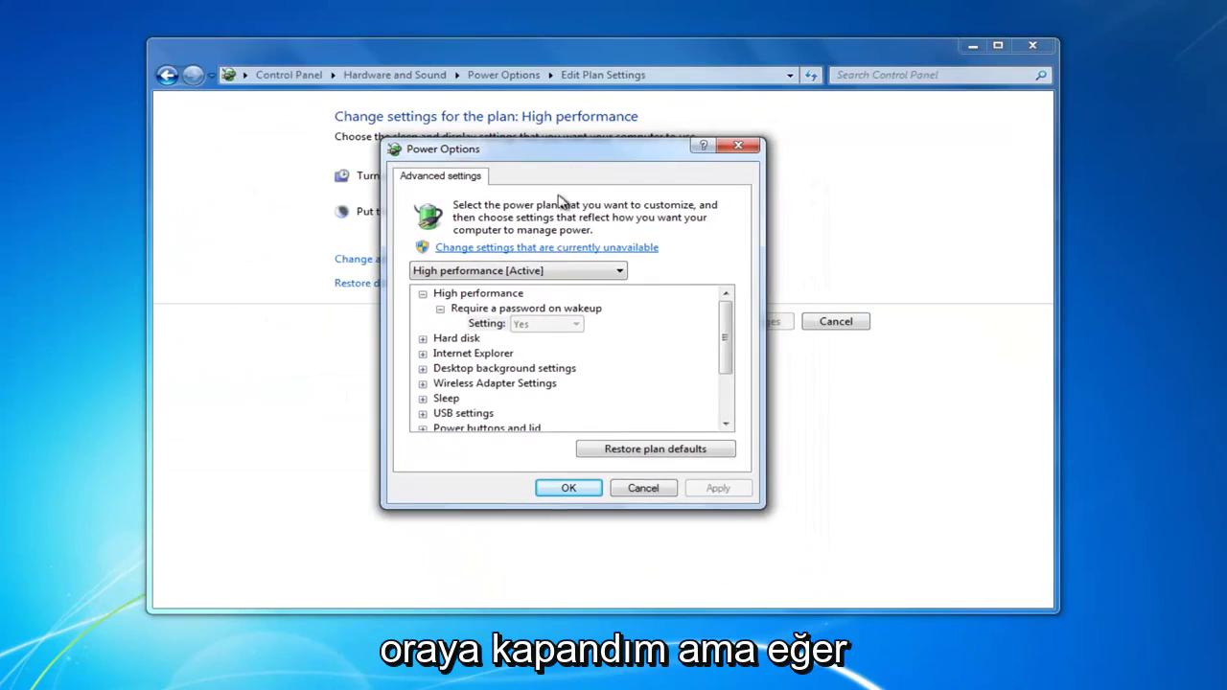
pyautogui.doubleClick(439, 400)
pyautogui.scroll(-1, 439, 406)
pyautogui.click(439, 352)
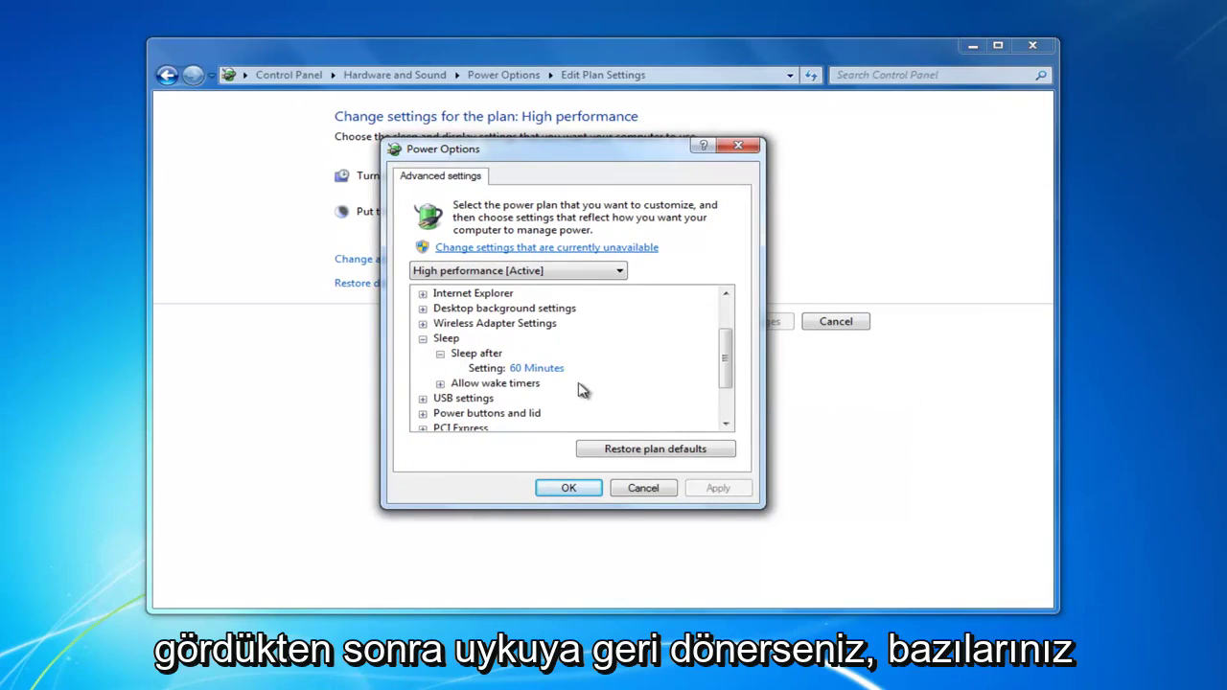
pyautogui.click(528, 372)
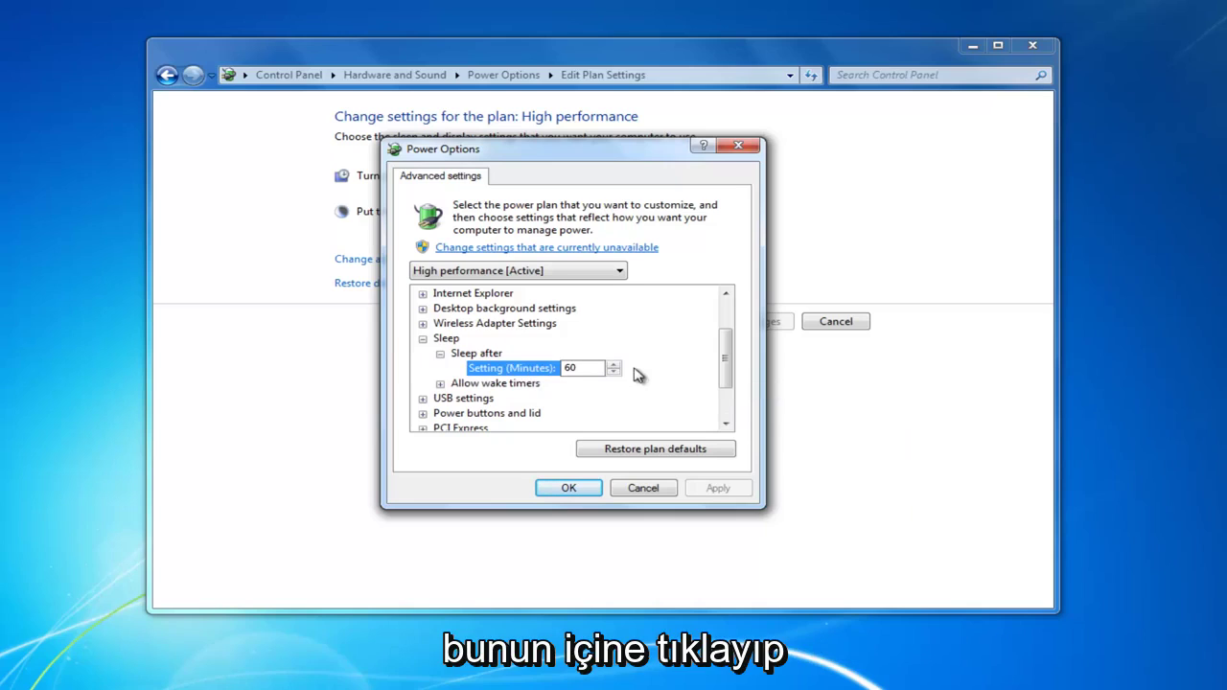
pyautogui.write('0')
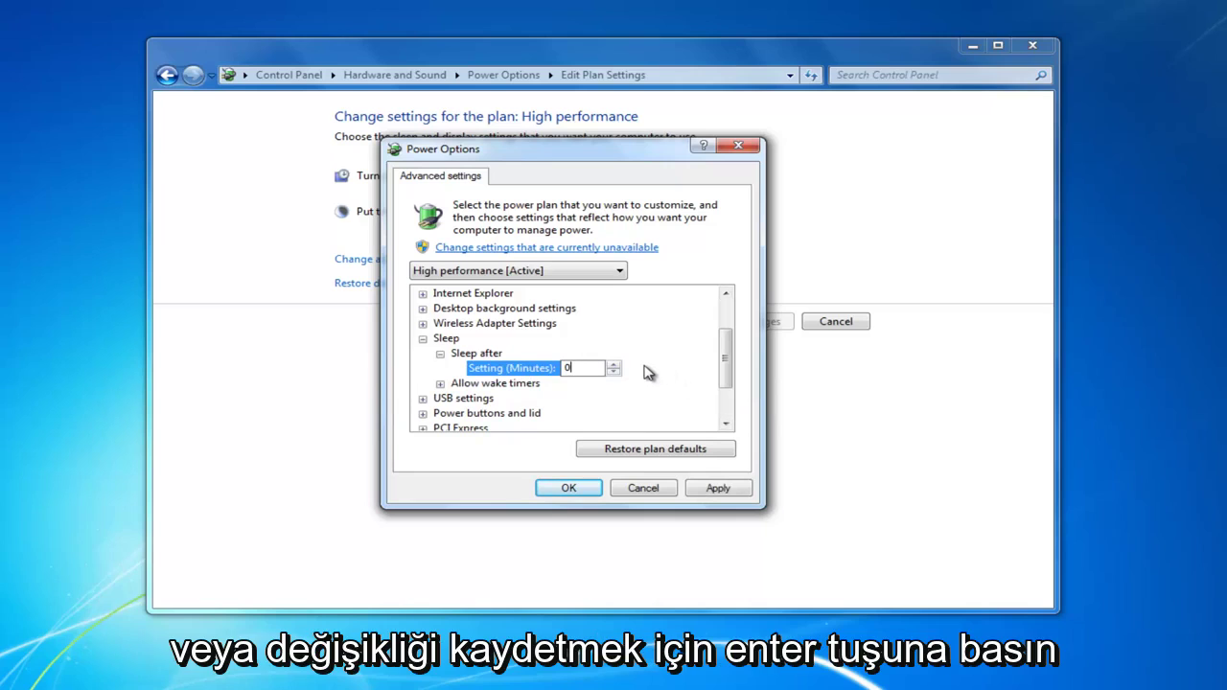
pyautogui.click(644, 484)
pyautogui.click(456, 261)
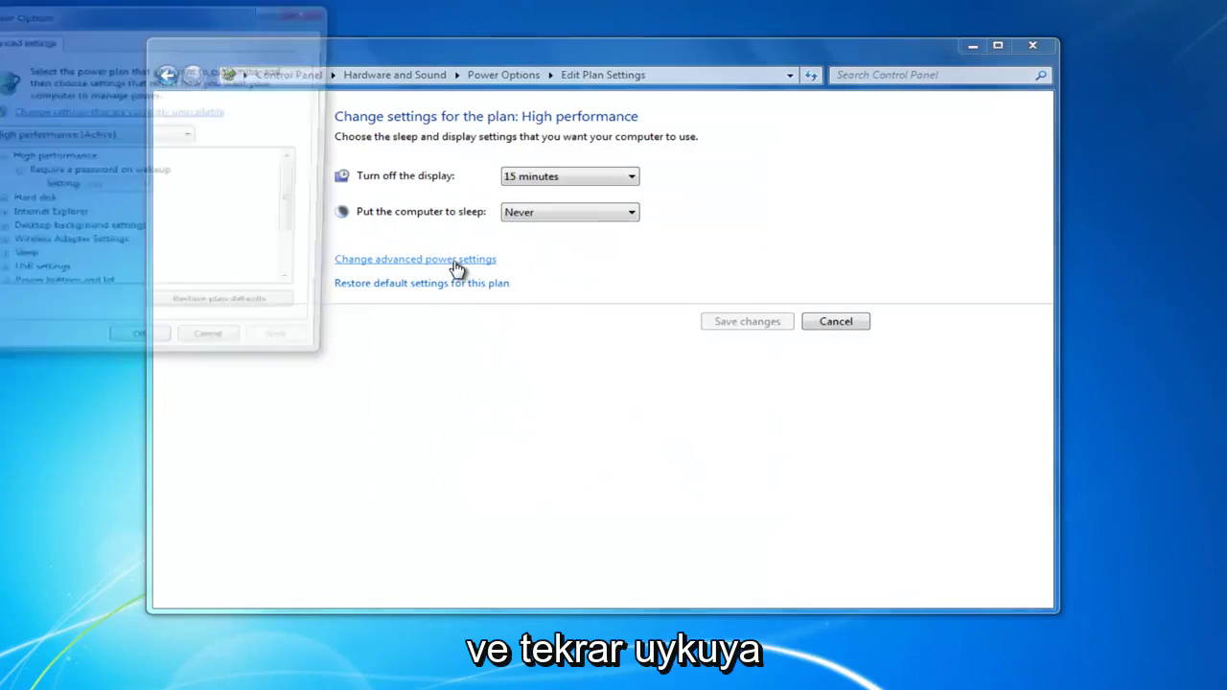
pyautogui.moveTo(282, 47); pyautogui.dragTo(356, 76)
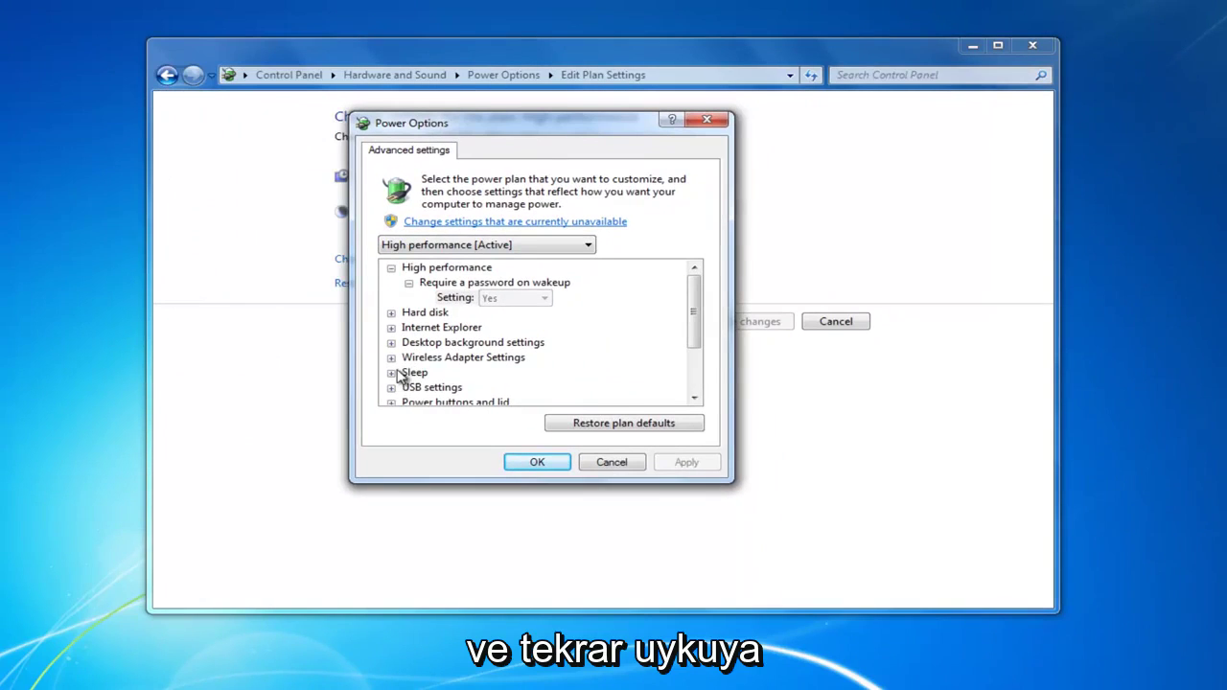
pyautogui.click(391, 373)
pyautogui.click(408, 327)
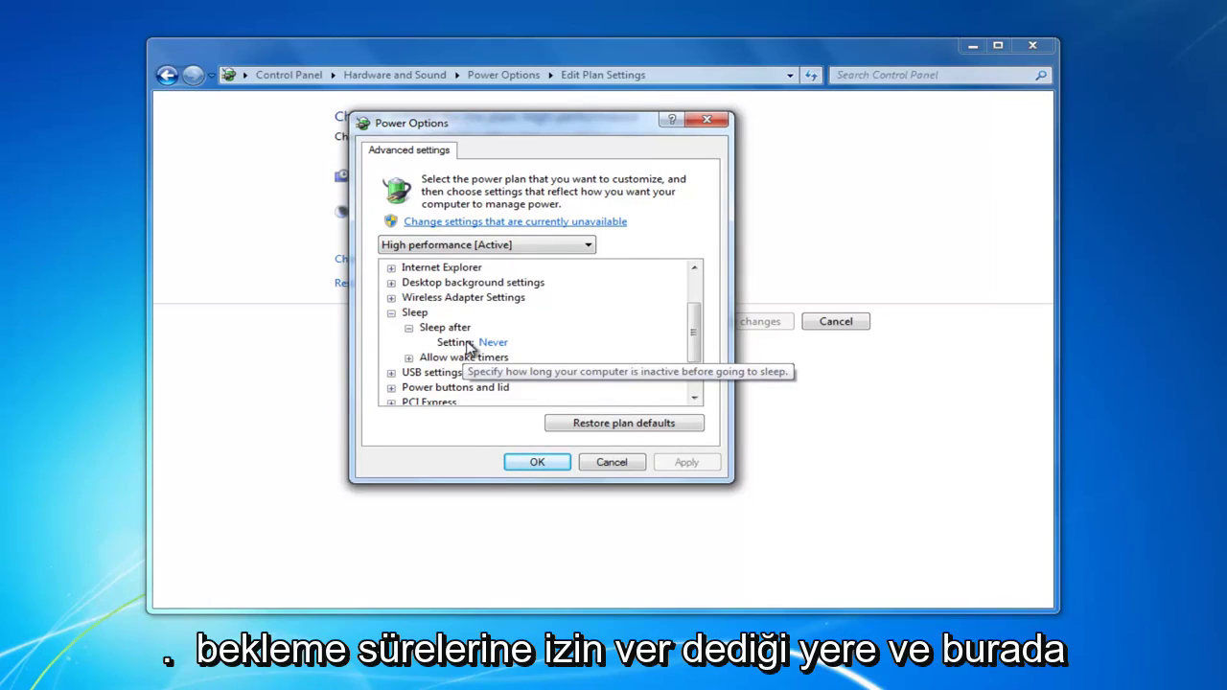
pyautogui.click(408, 356)
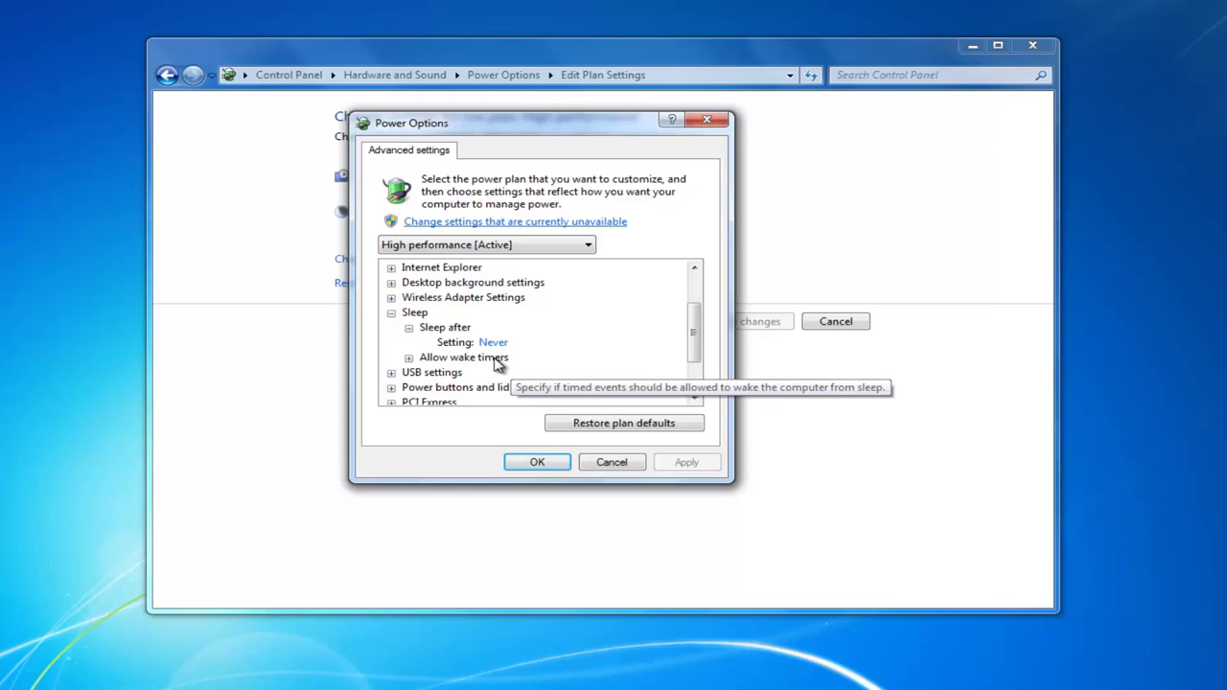
# - Close the advanced settings dialog and the Control Panel window
pyautogui.click(539, 464)
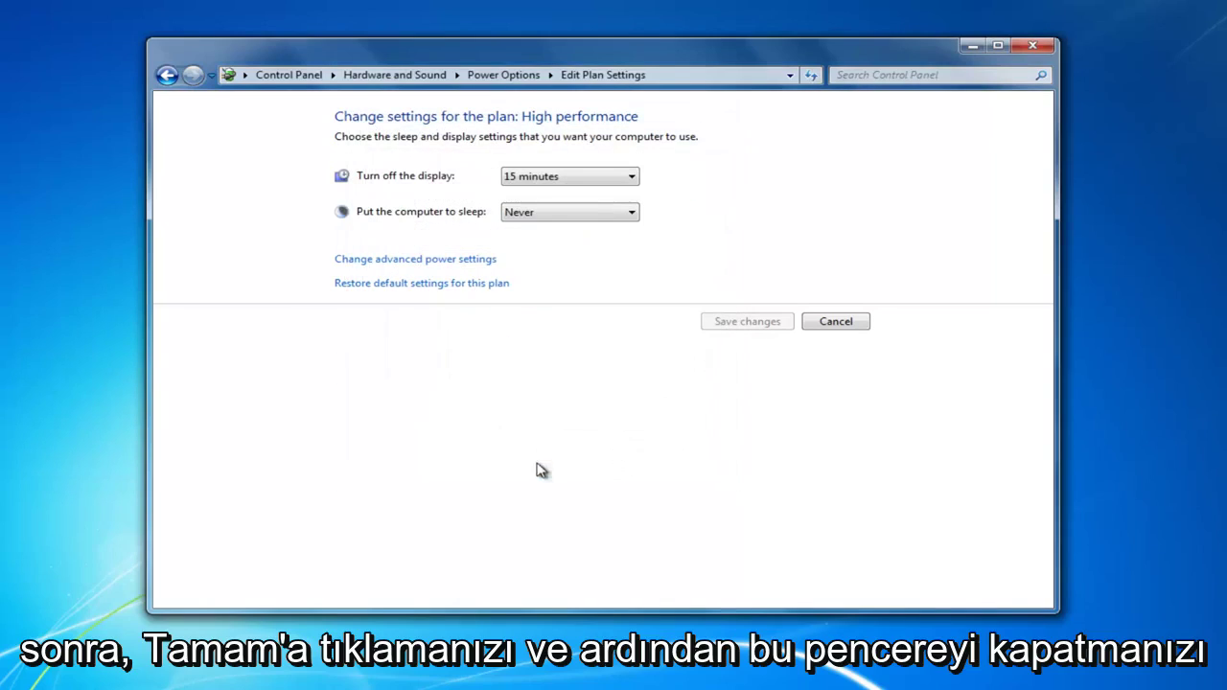
pyautogui.click(1025, 41)
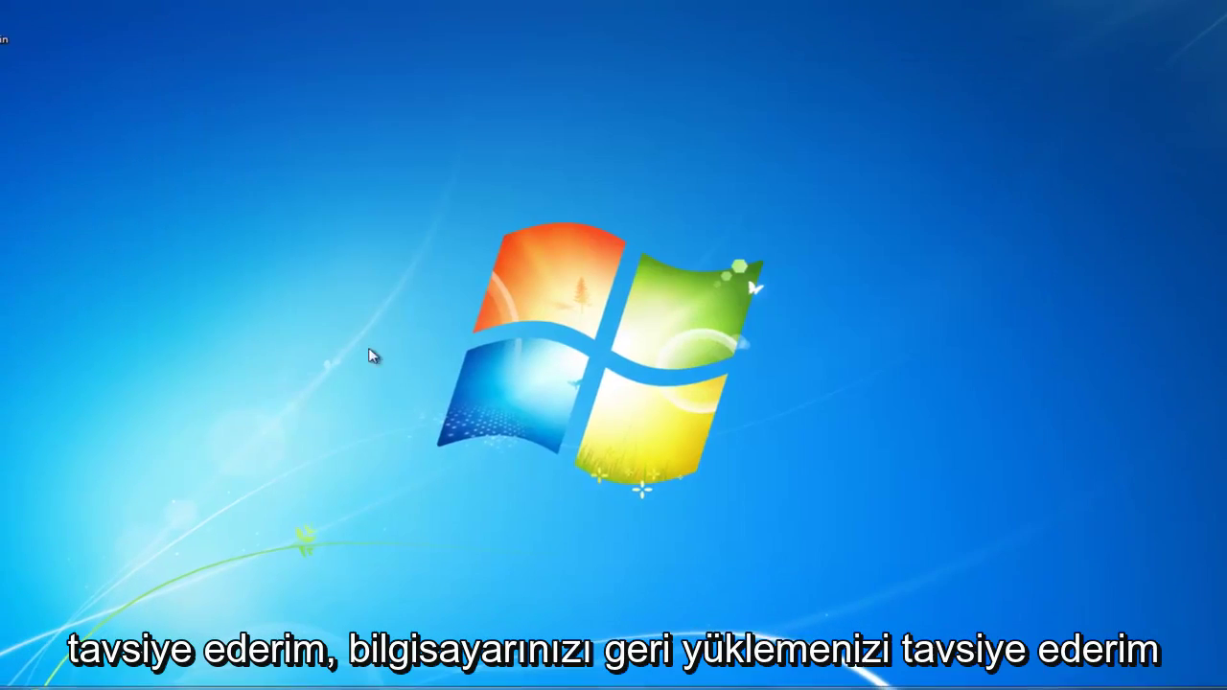